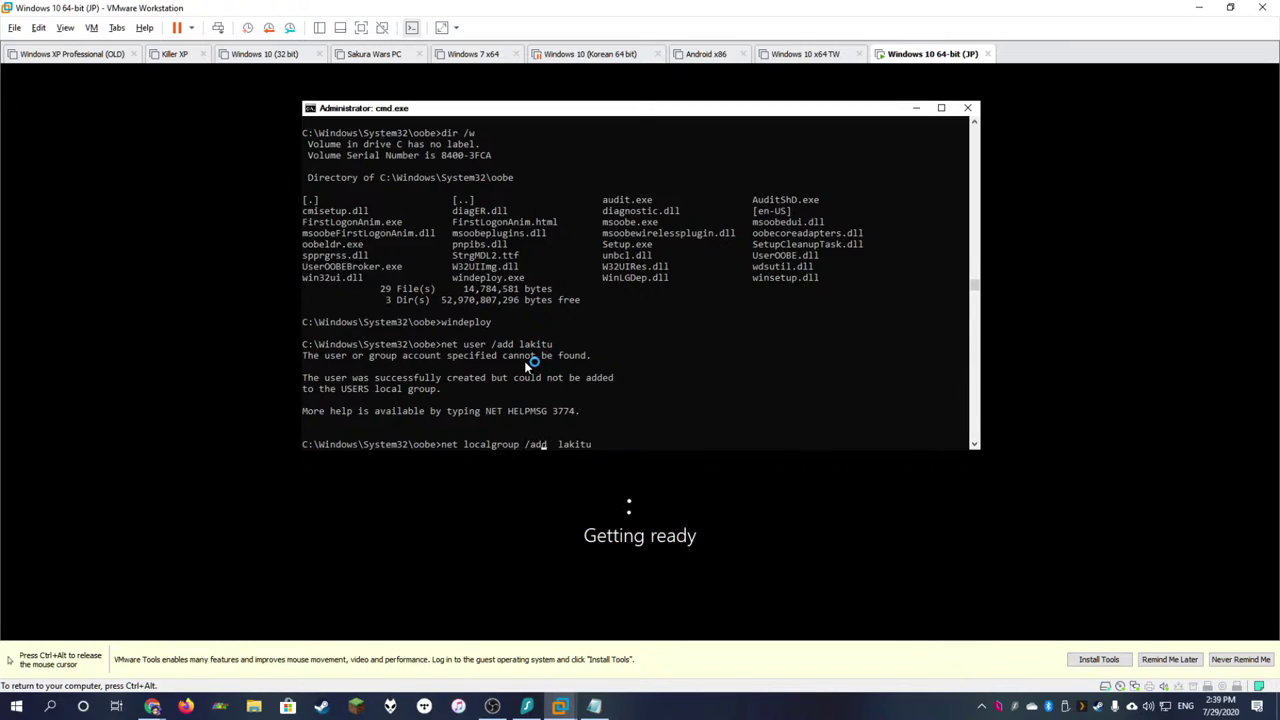
- Complete the net localgroup /add command with the group name users and run it for the account lakitu
{"action": "key", "text": "Left"}
{"action": "key", "text": "Left"}
{"action": "key", "text": "Left"}
{"action": "key", "text": "Left"}
{"action": "key", "text": "Right"}
{"action": "key", "text": "Right"}
{"action": "key", "text": "Right"}
{"action": "key", "text": "Right"}
{"action": "key", "text": "Right"}
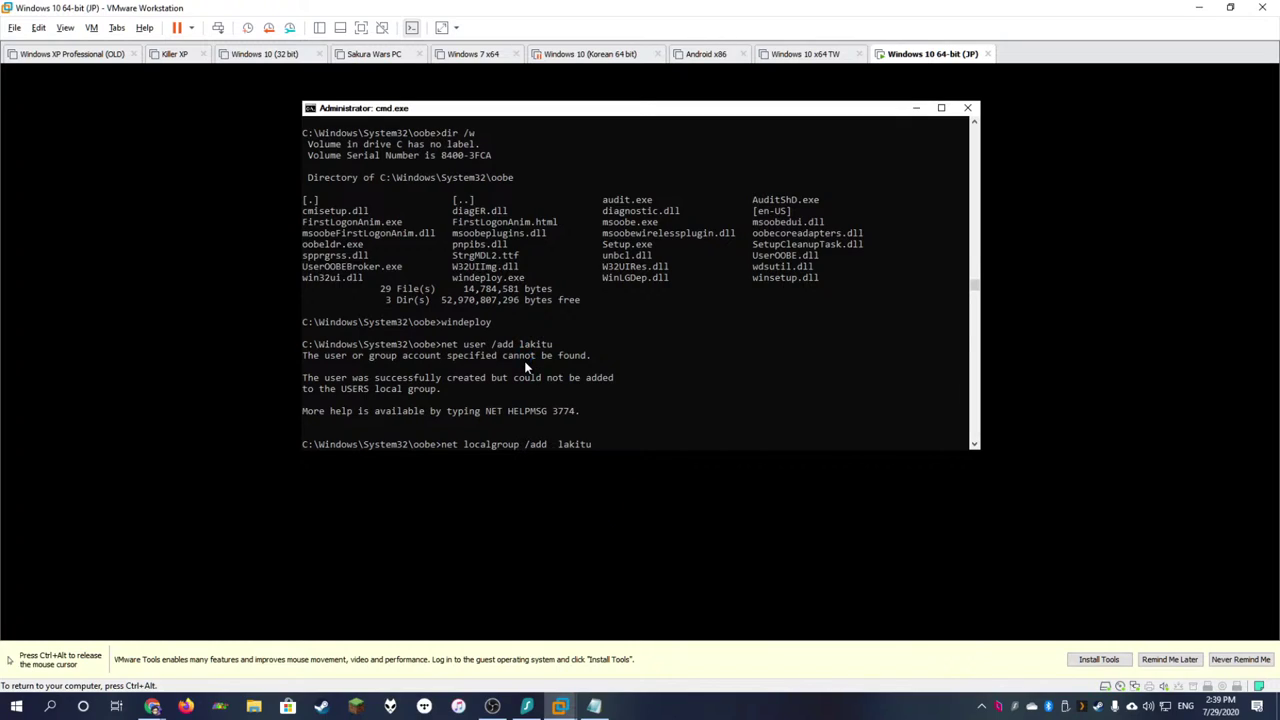
{"action": "type", "text": "users"}
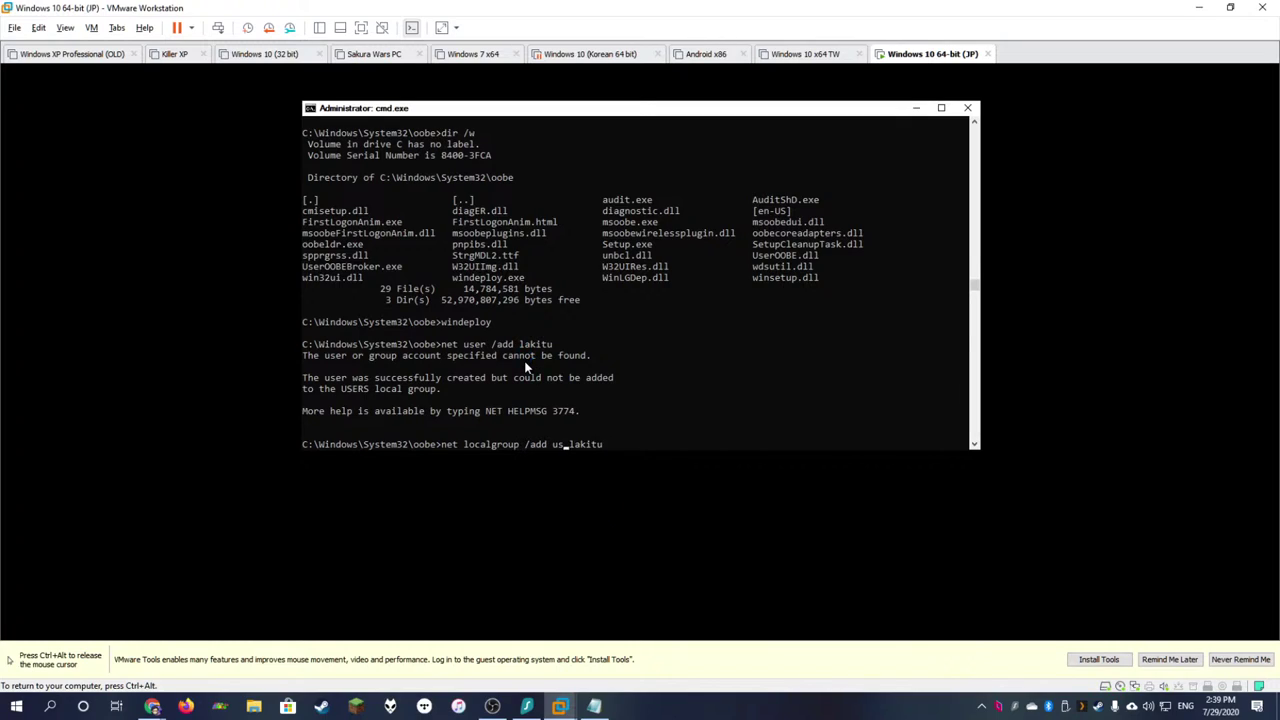
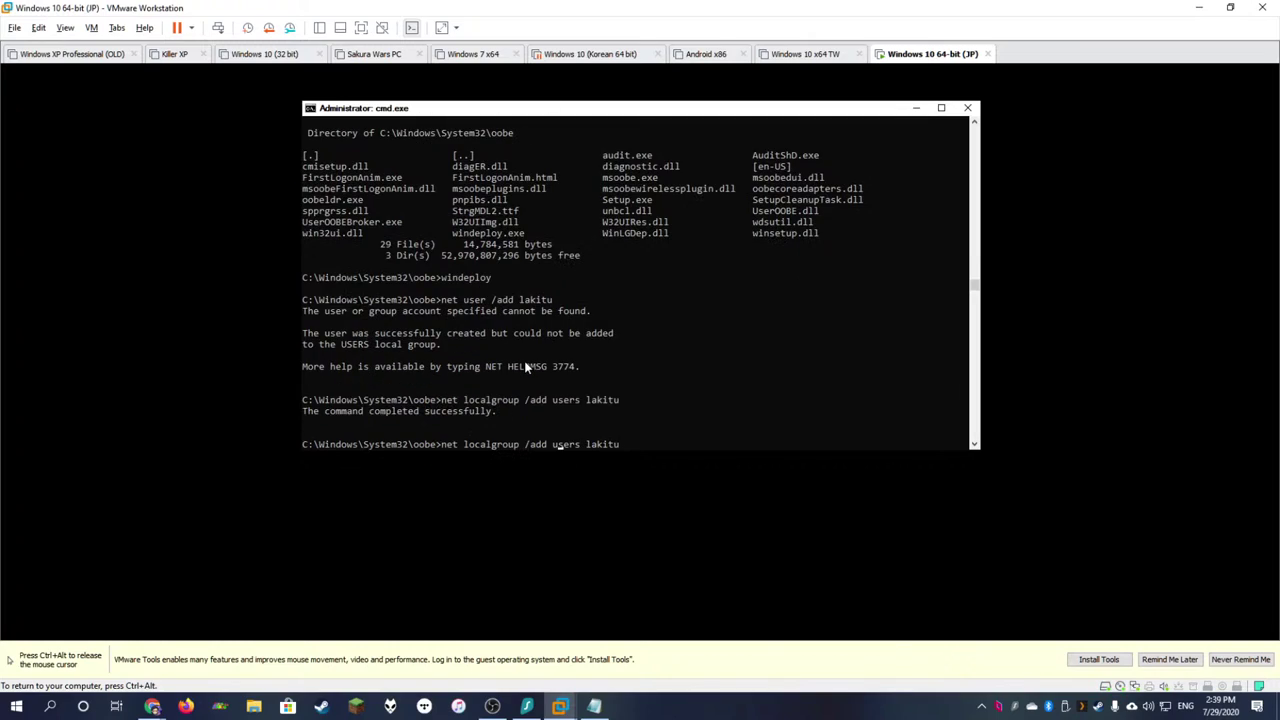
- Add the account lakitu to the administrators local group by reusing the previous net localgroup command
{"action": "key", "text": "BackSpace"}
{"action": "key", "text": "BackSpace"}
{"action": "key", "text": "BackSpace"}
{"action": "key", "text": "BackSpace"}
{"action": "key", "text": "BackSpace"}
{"action": "type", "text": "administrato"}
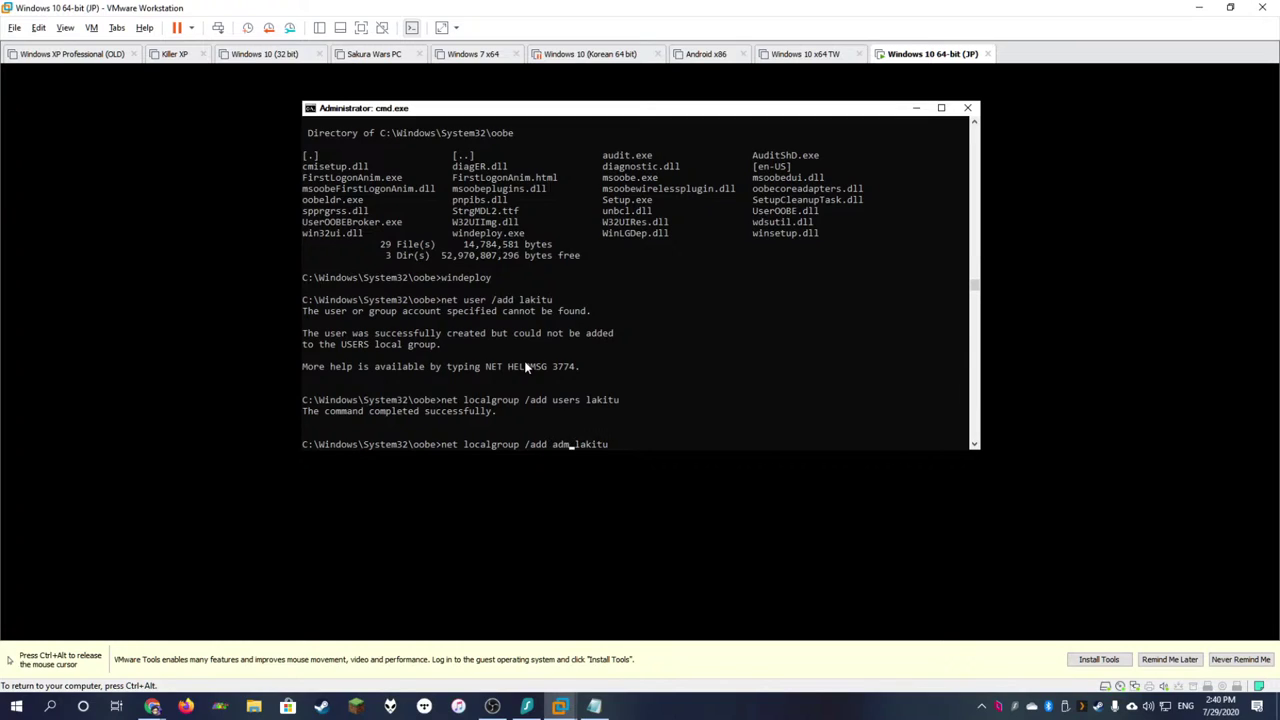
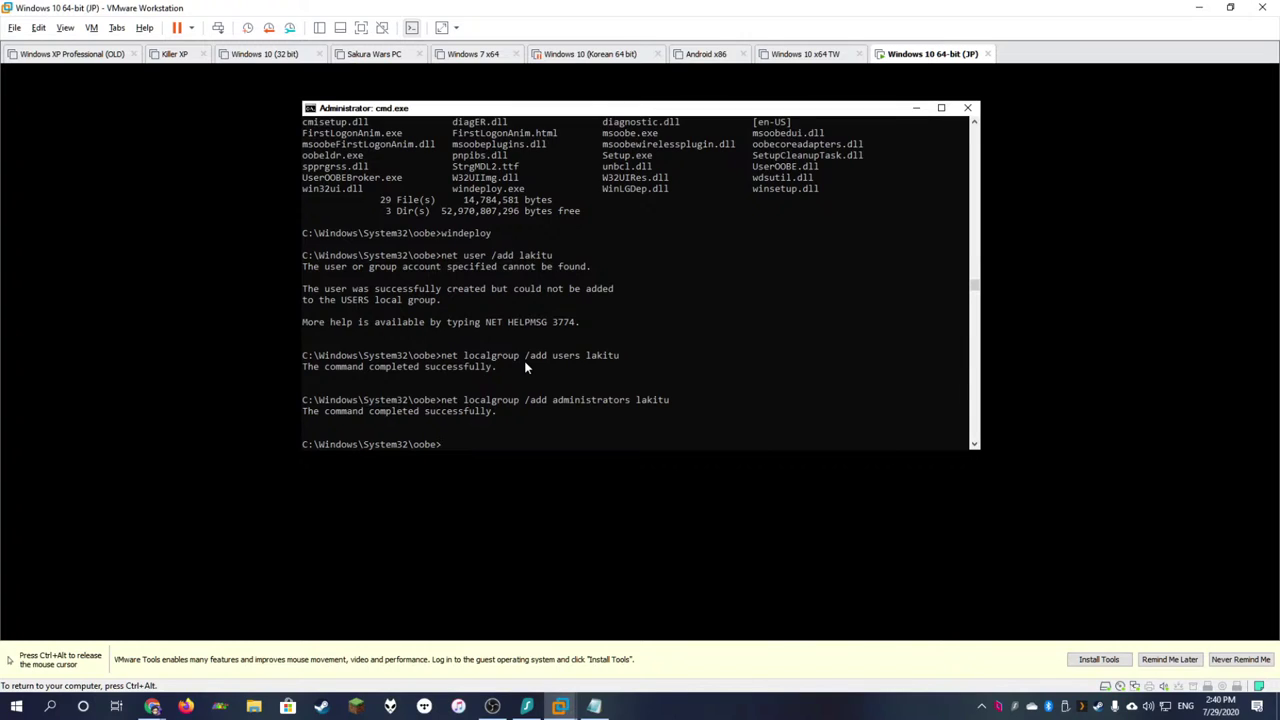
- Launch regedit and open the HKEY_LOCAL_MACHINE\SYSTEM\Setup key
{"action": "type", "text": "regedit"}
{"action": "key", "text": "Return"}
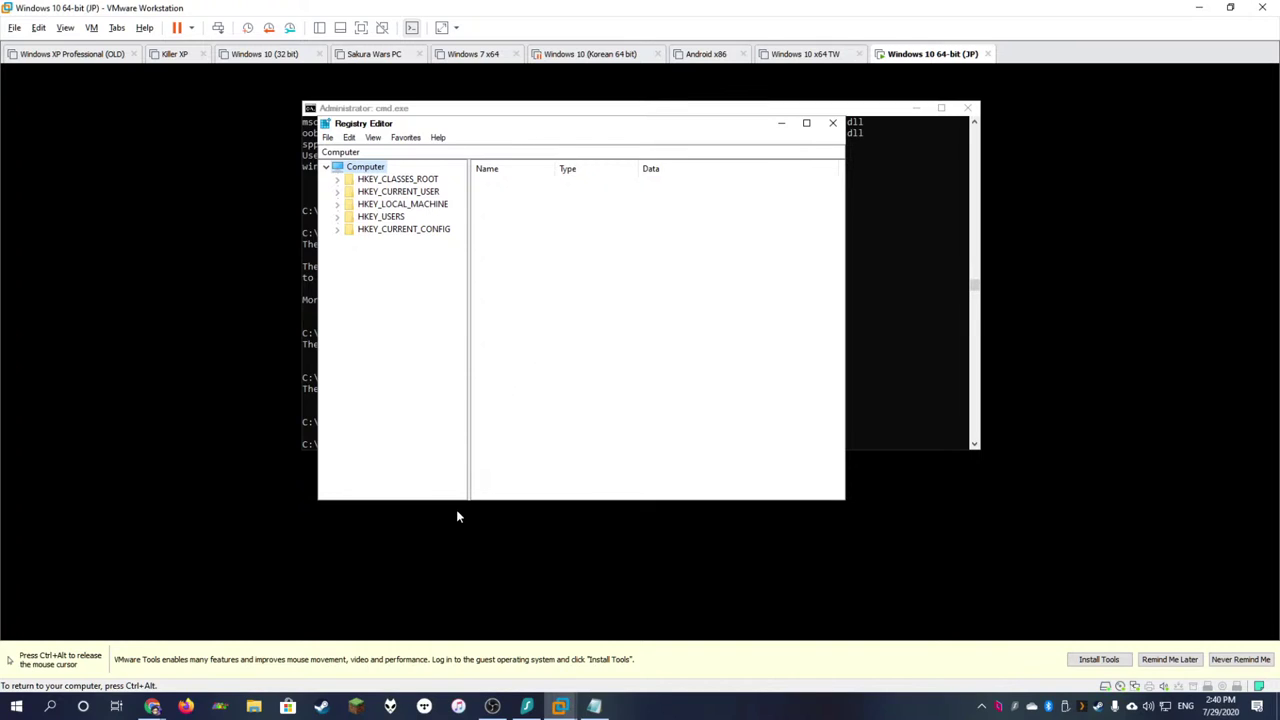
{"action": "left_click", "coordinate": [337, 205]}
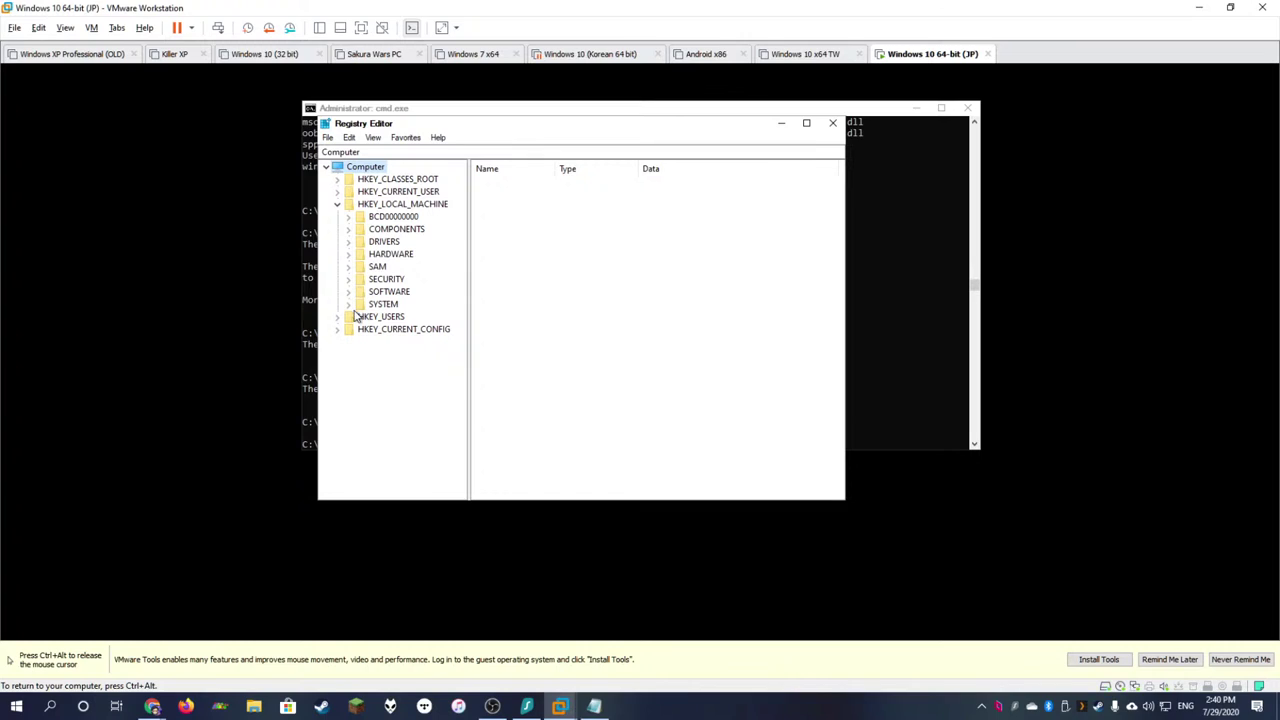
{"action": "left_click", "coordinate": [349, 304]}
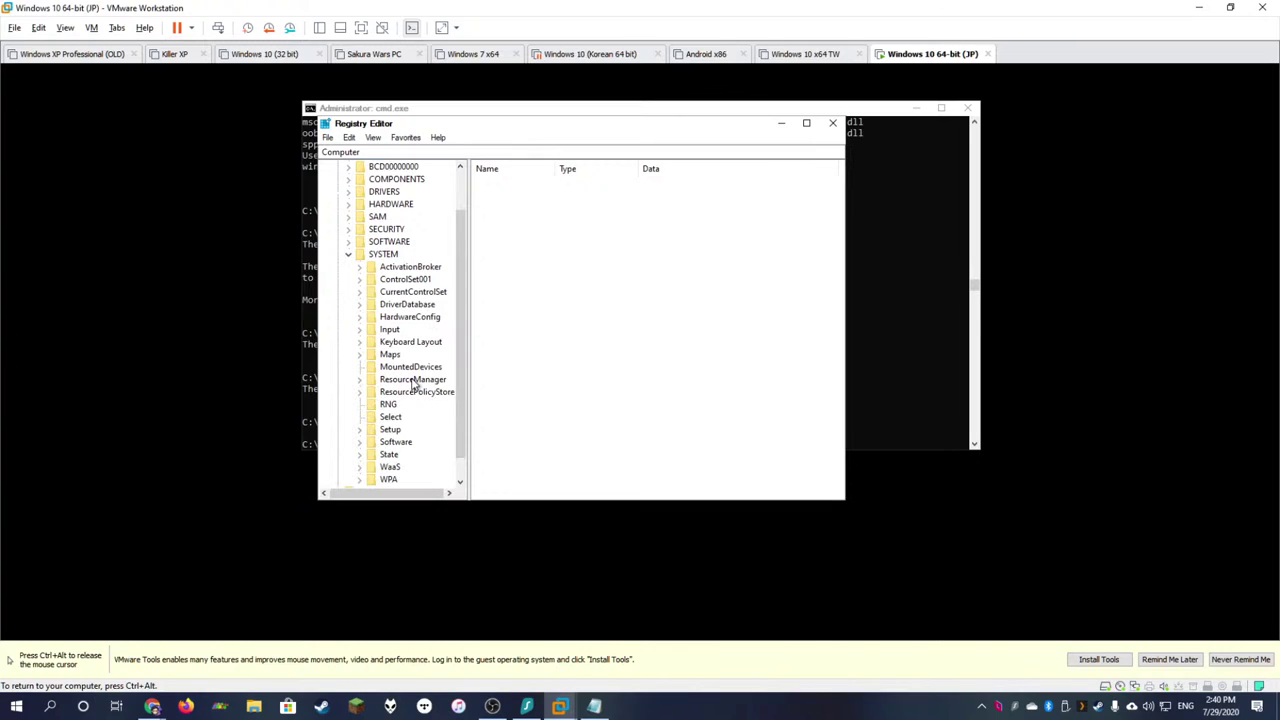
{"action": "scroll", "coordinate": [406, 385], "scroll_direction": "down", "scroll_amount": 1}
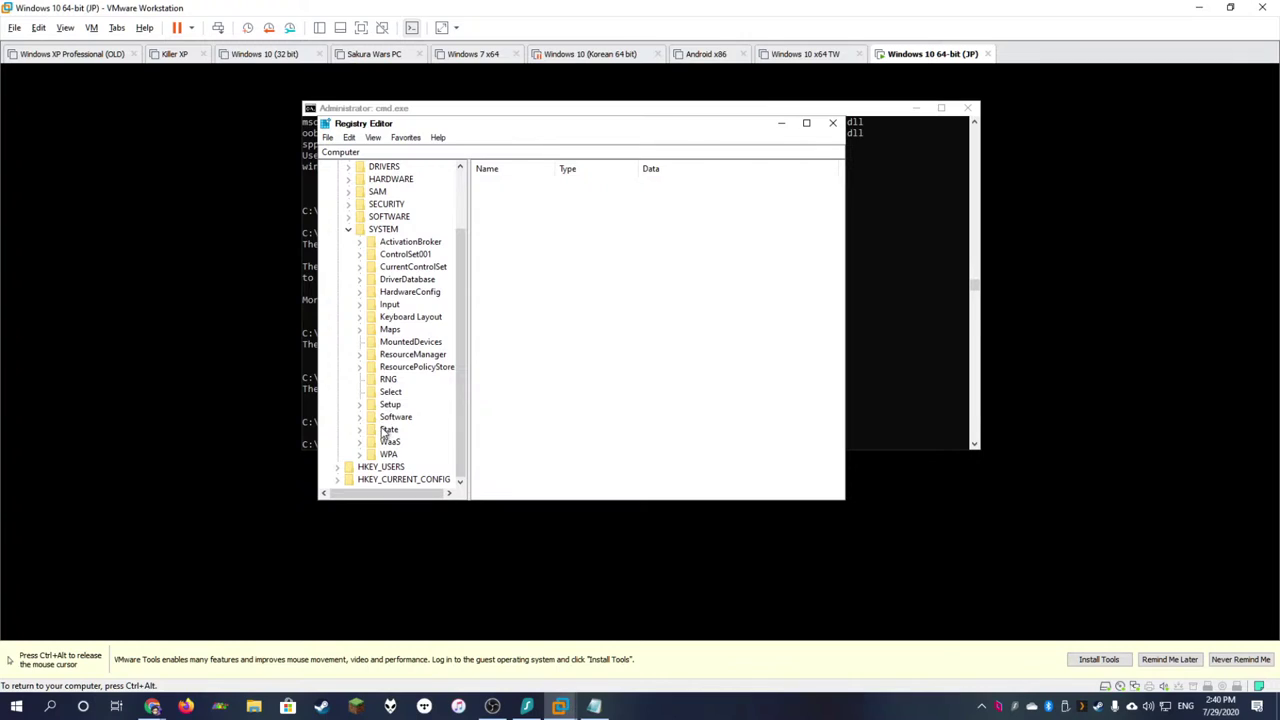
{"action": "left_click", "coordinate": [389, 405]}
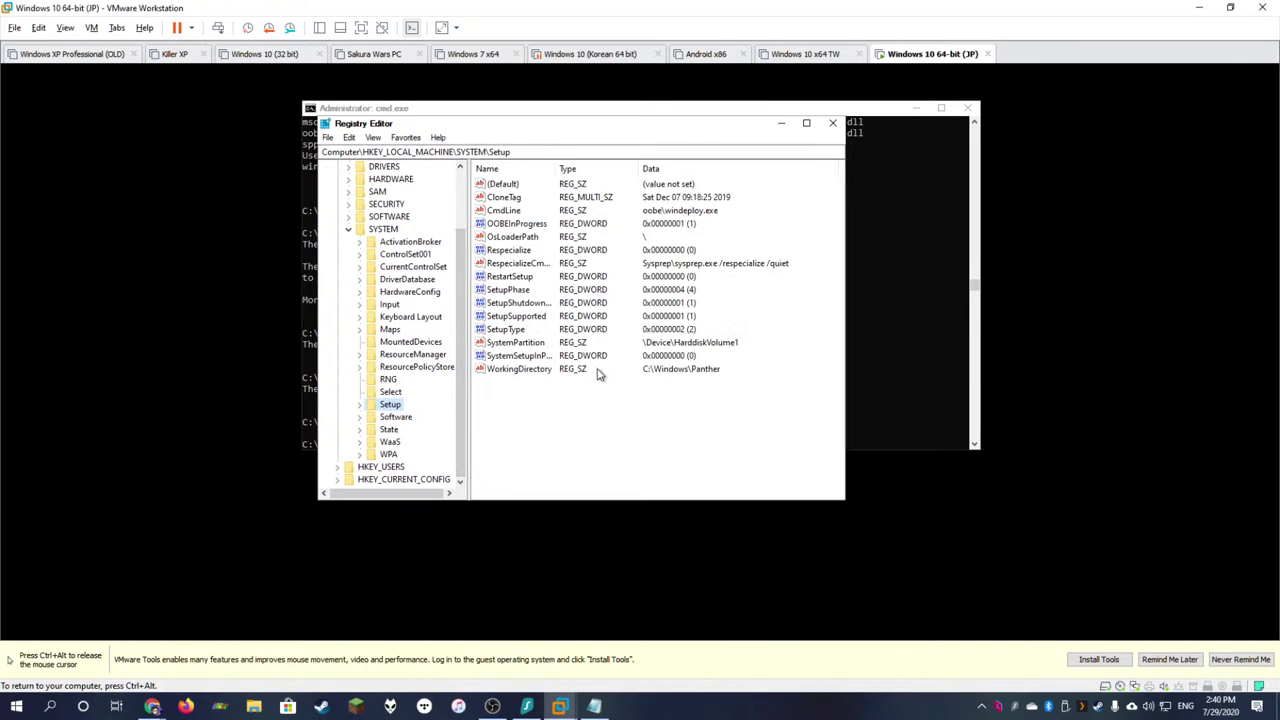
- Set OOBEInProgress and SetupType to 0 in the Setup key, and check the SystemSetupInProgress value
{"action": "double_click", "coordinate": [530, 224]}
{"action": "type", "text": "0"}
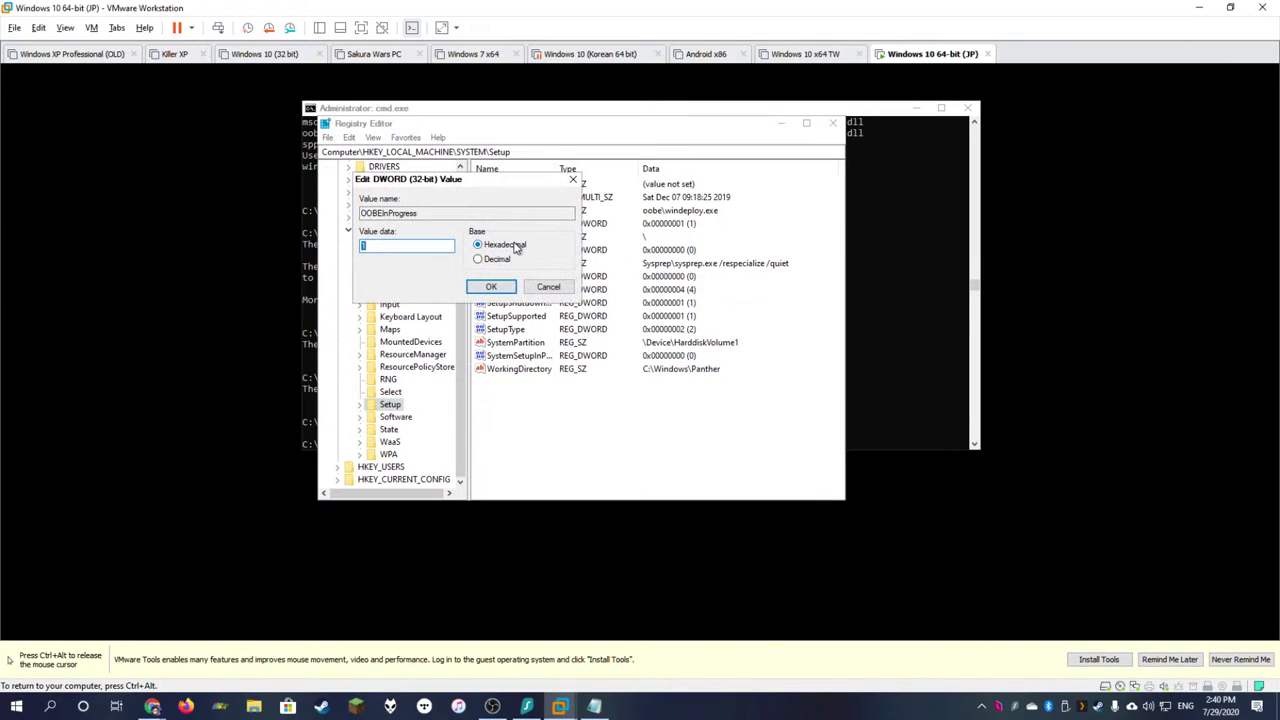
{"action": "left_click", "coordinate": [491, 287]}
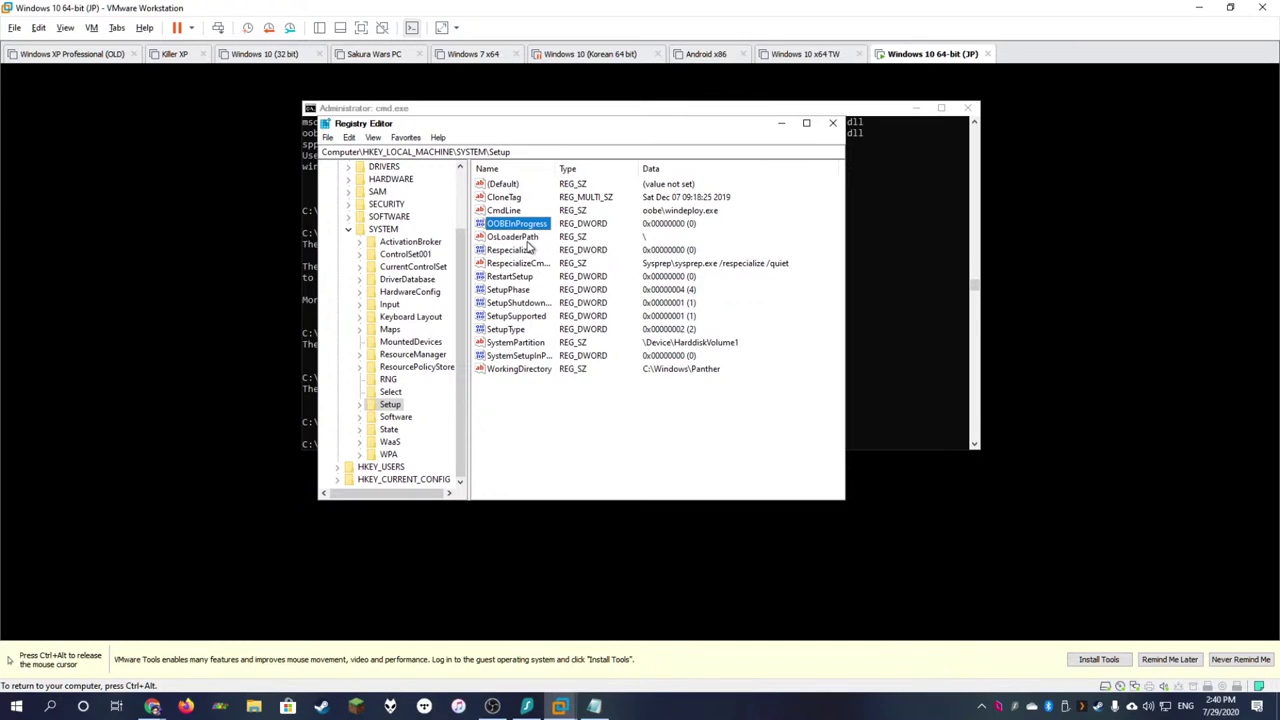
{"action": "left_click", "coordinate": [529, 330]}
{"action": "double_click", "coordinate": [531, 332]}
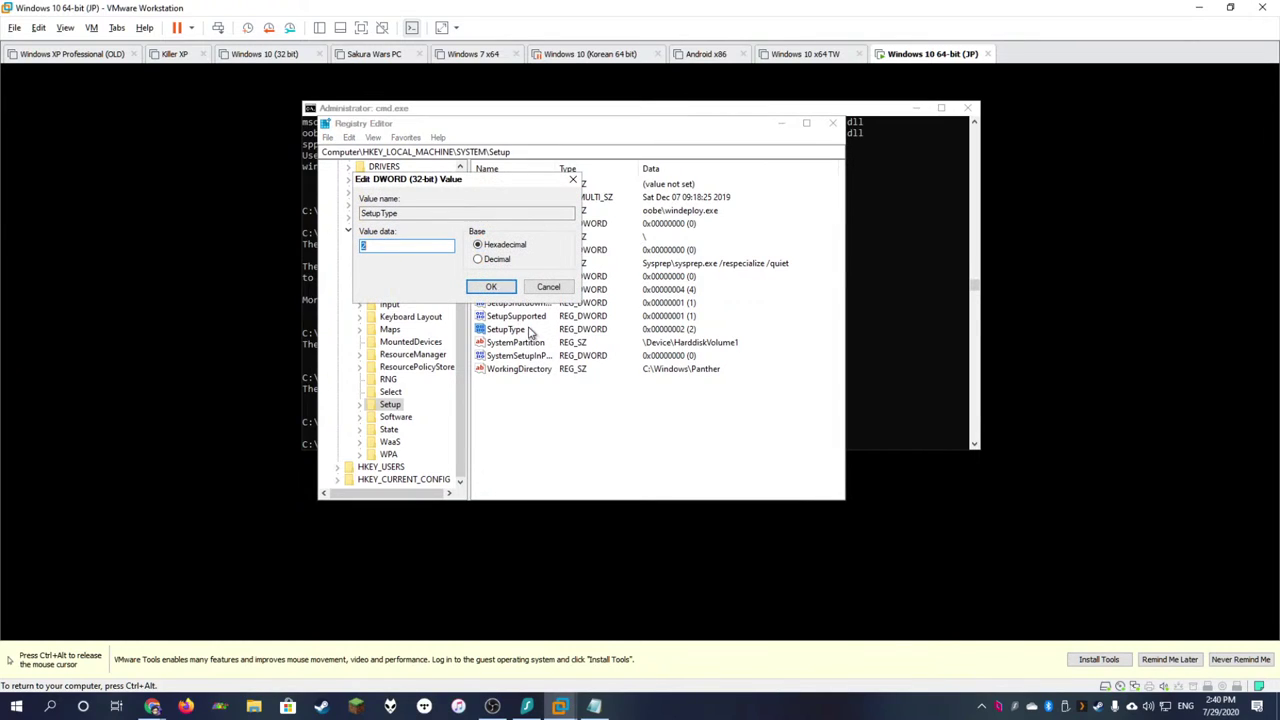
{"action": "type", "text": "0"}
{"action": "left_click", "coordinate": [491, 286]}
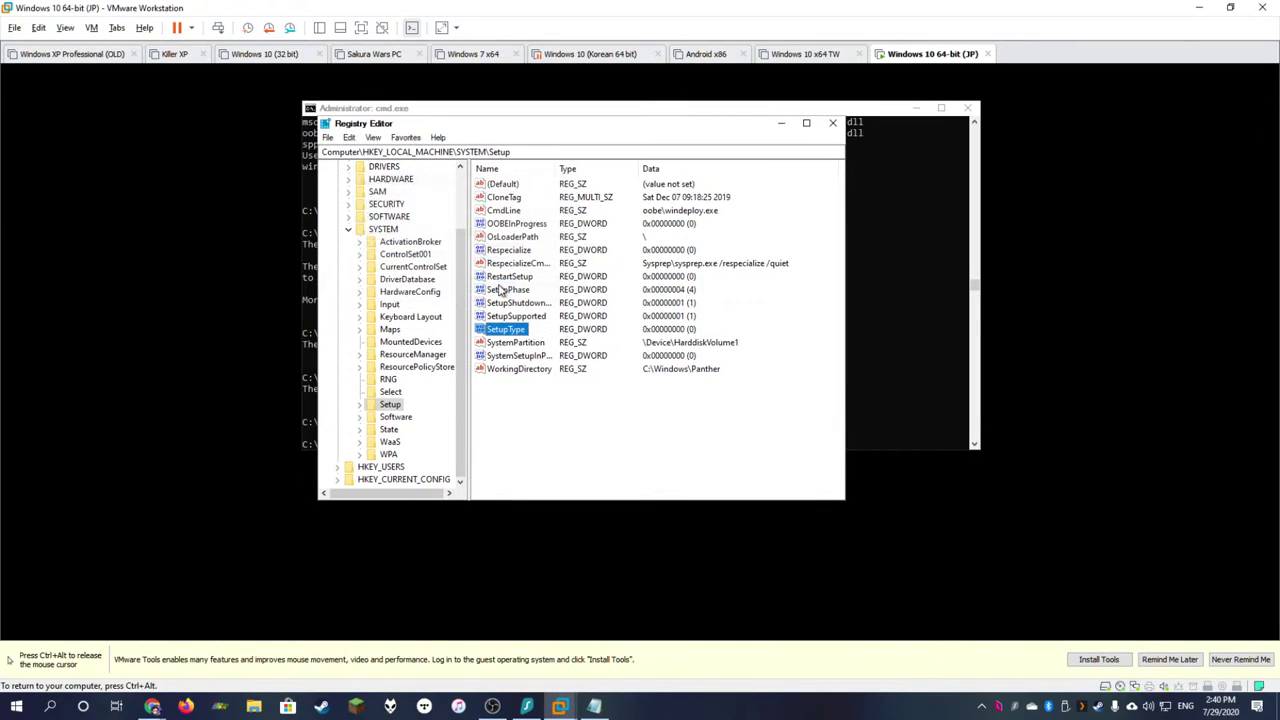
{"action": "double_click", "coordinate": [536, 357]}
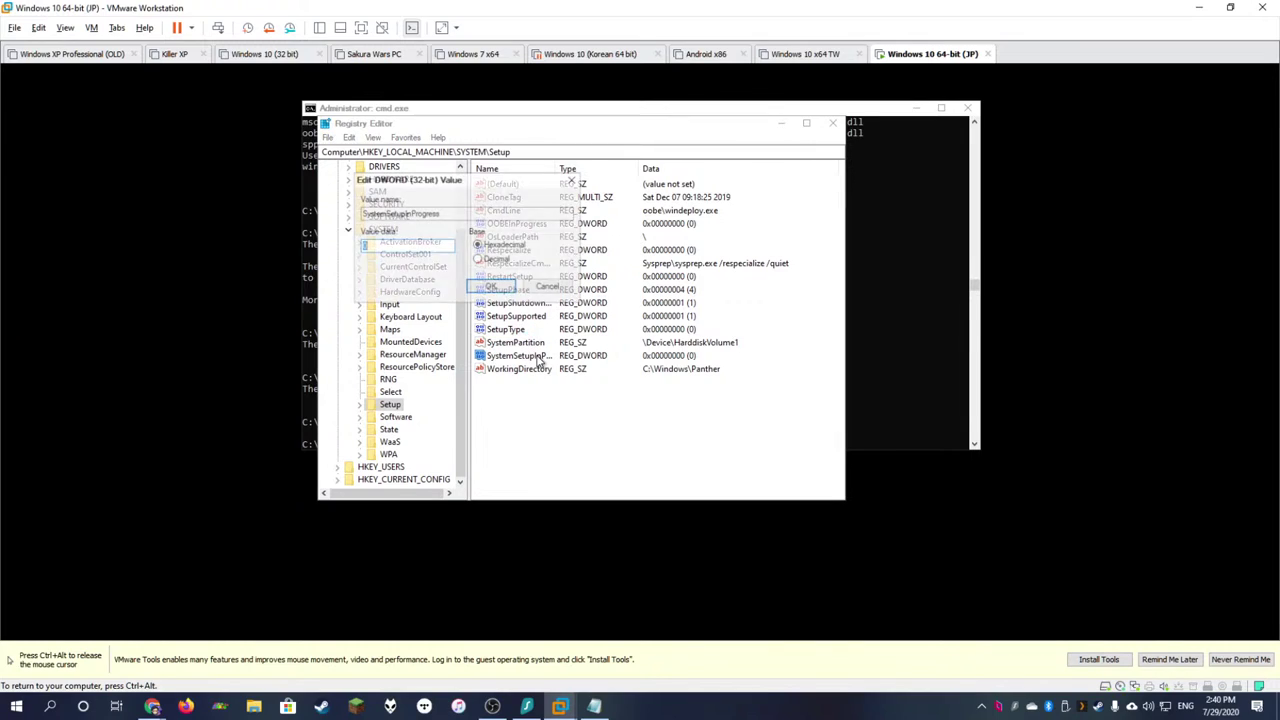
{"action": "left_click", "coordinate": [491, 287]}
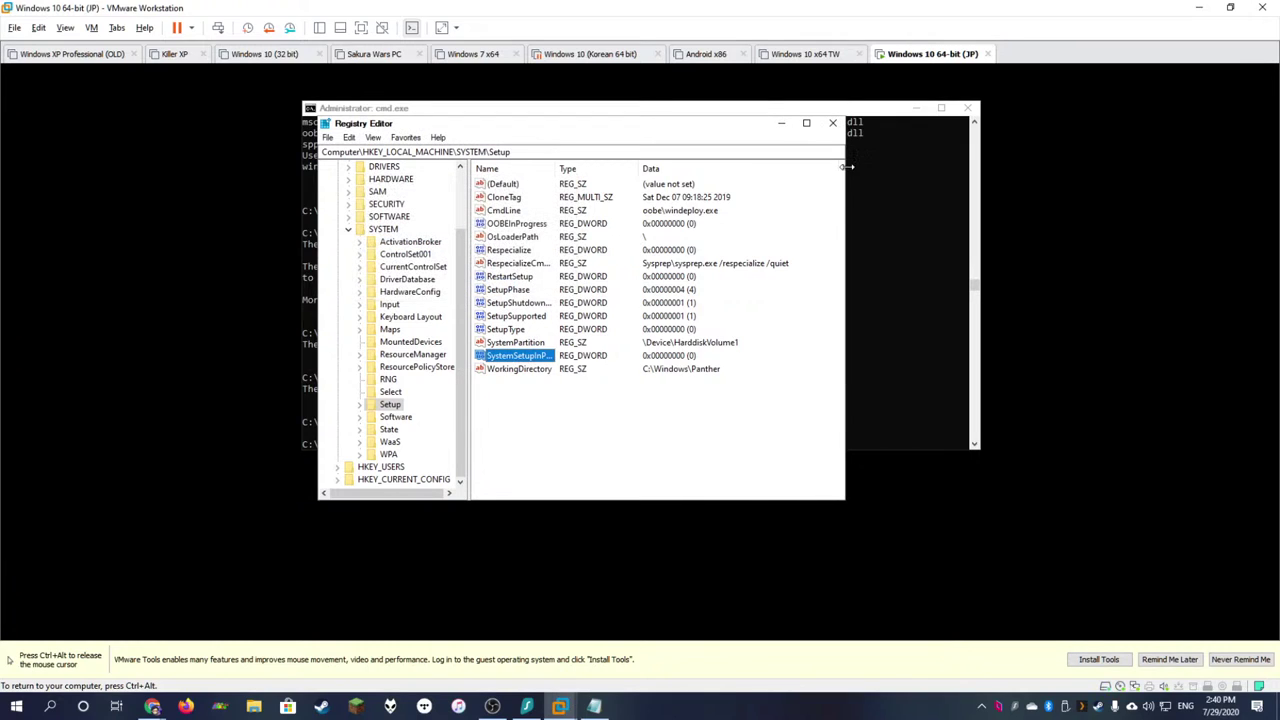
- Close the Registry Editor and exit the command prompt to let Windows continue to sign-in
{"action": "left_click", "coordinate": [832, 122]}
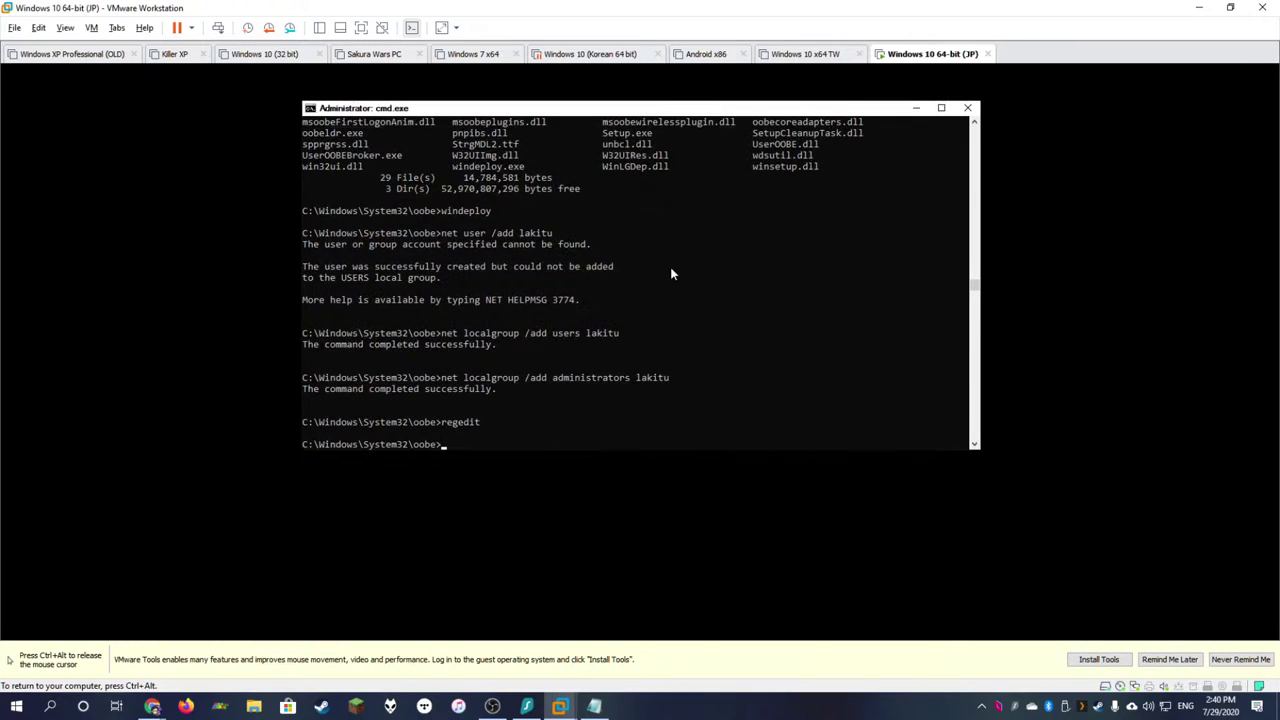
{"action": "type", "text": "exit"}
{"action": "key", "text": "Return"}
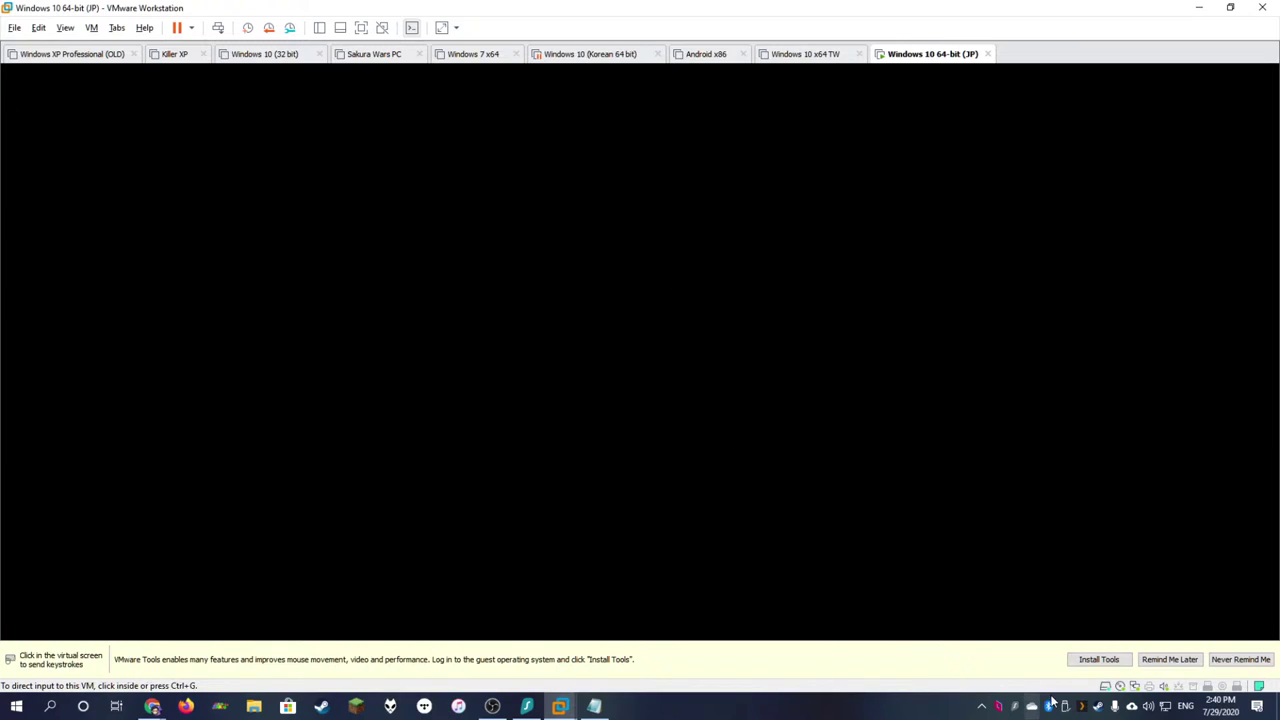
{"action": "left_click", "coordinate": [914, 467]}
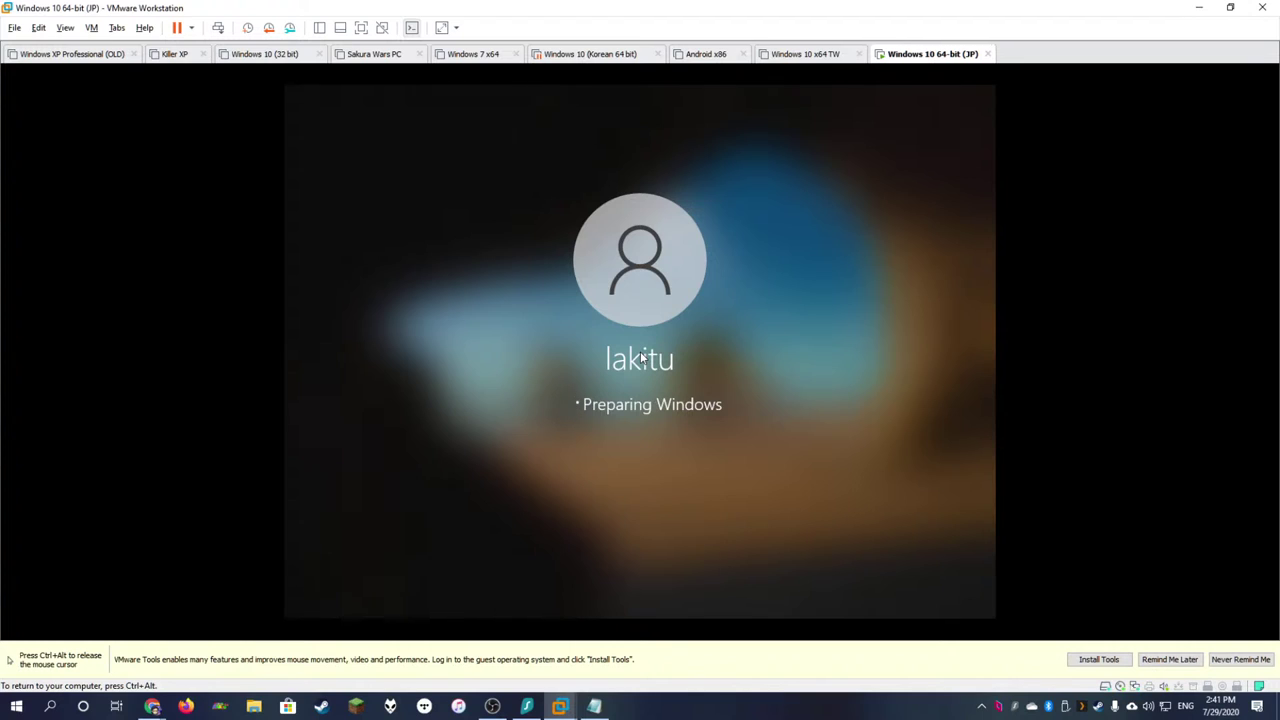
- Turn off online speech recognition, location, tailored experiences, inking & typing and advertising ID, and accept the privacy settings
{"action": "key", "text": "ctrl+alt"}
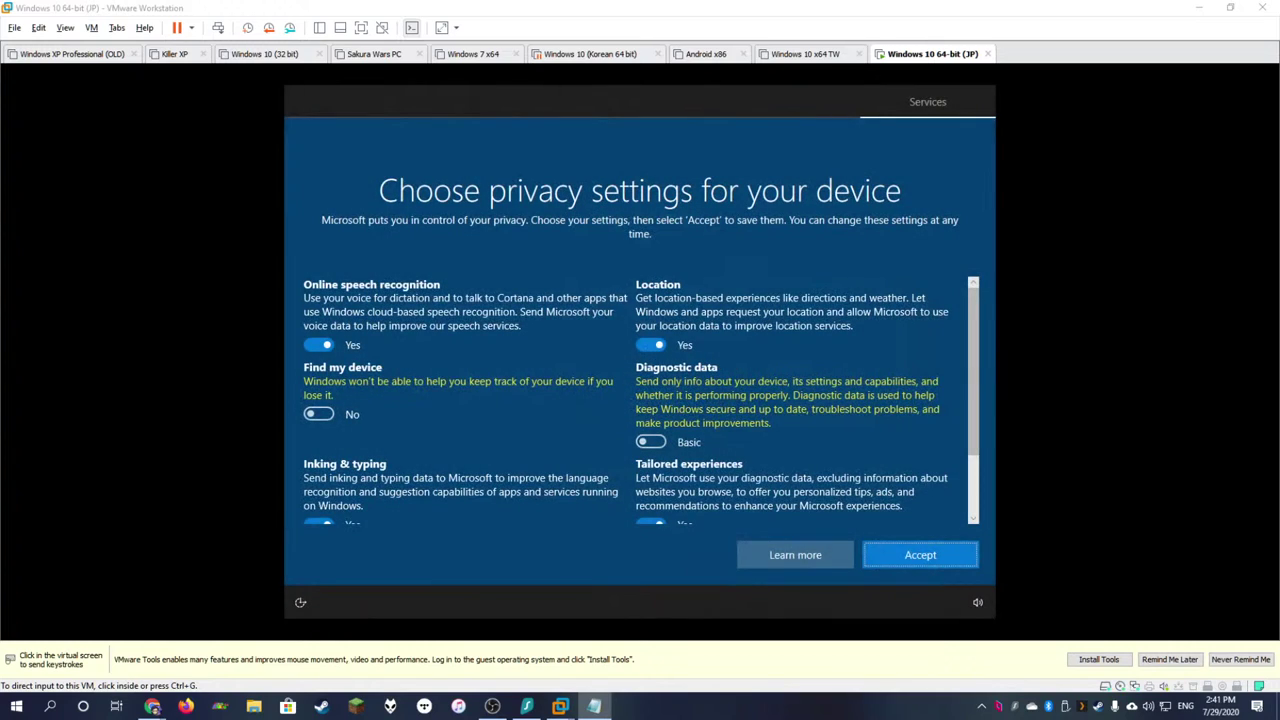
{"action": "left_click", "coordinate": [413, 298]}
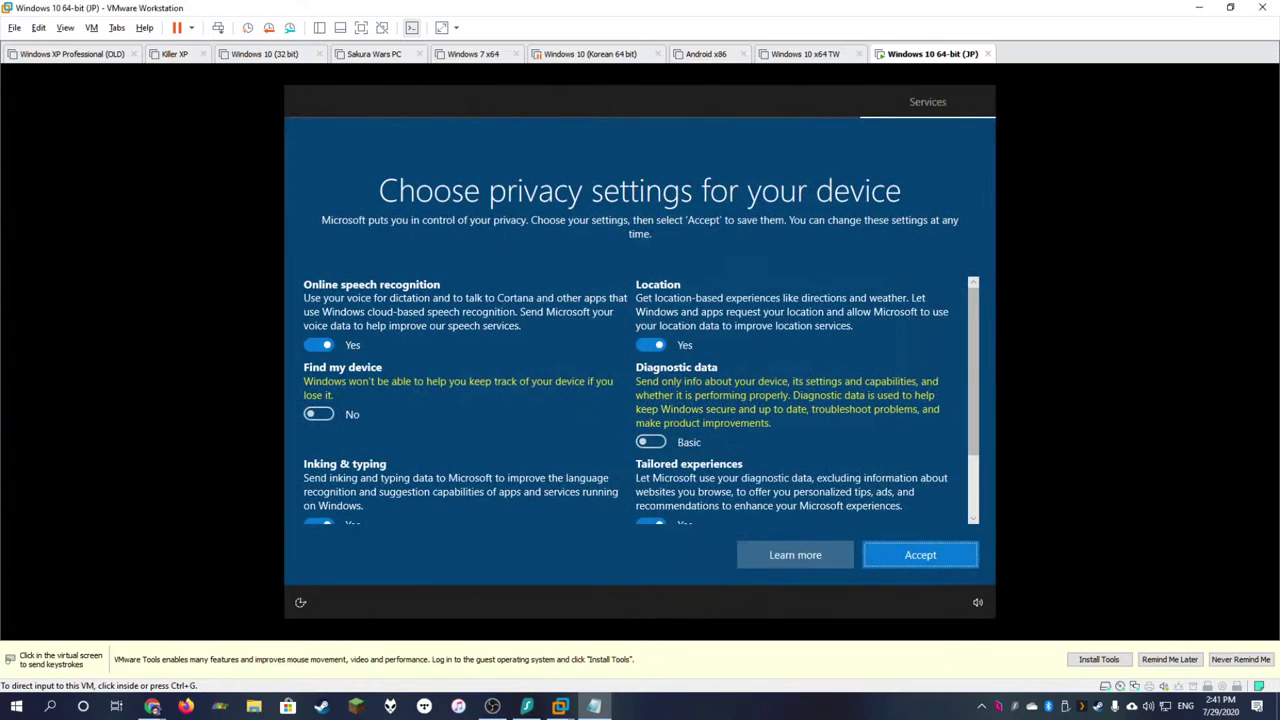
{"action": "left_click", "coordinate": [318, 345]}
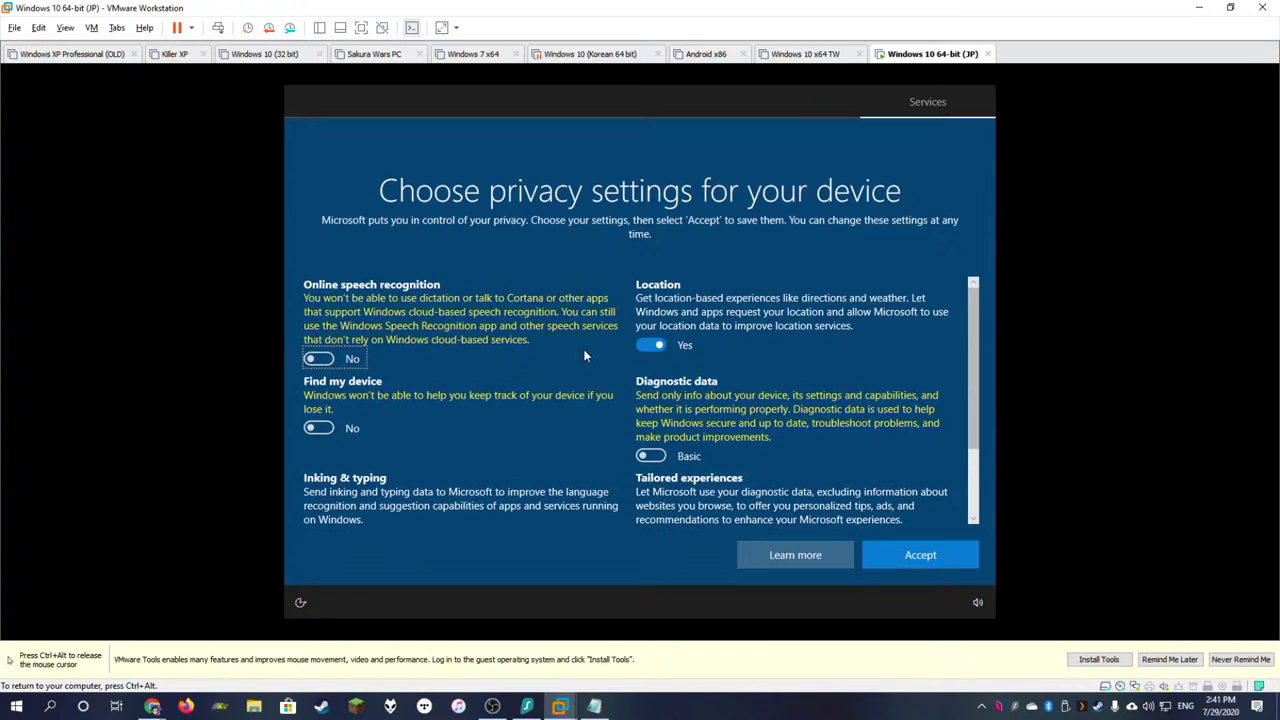
{"action": "left_click", "coordinate": [651, 347]}
{"action": "scroll", "coordinate": [655, 435], "scroll_direction": "down", "scroll_amount": 2}
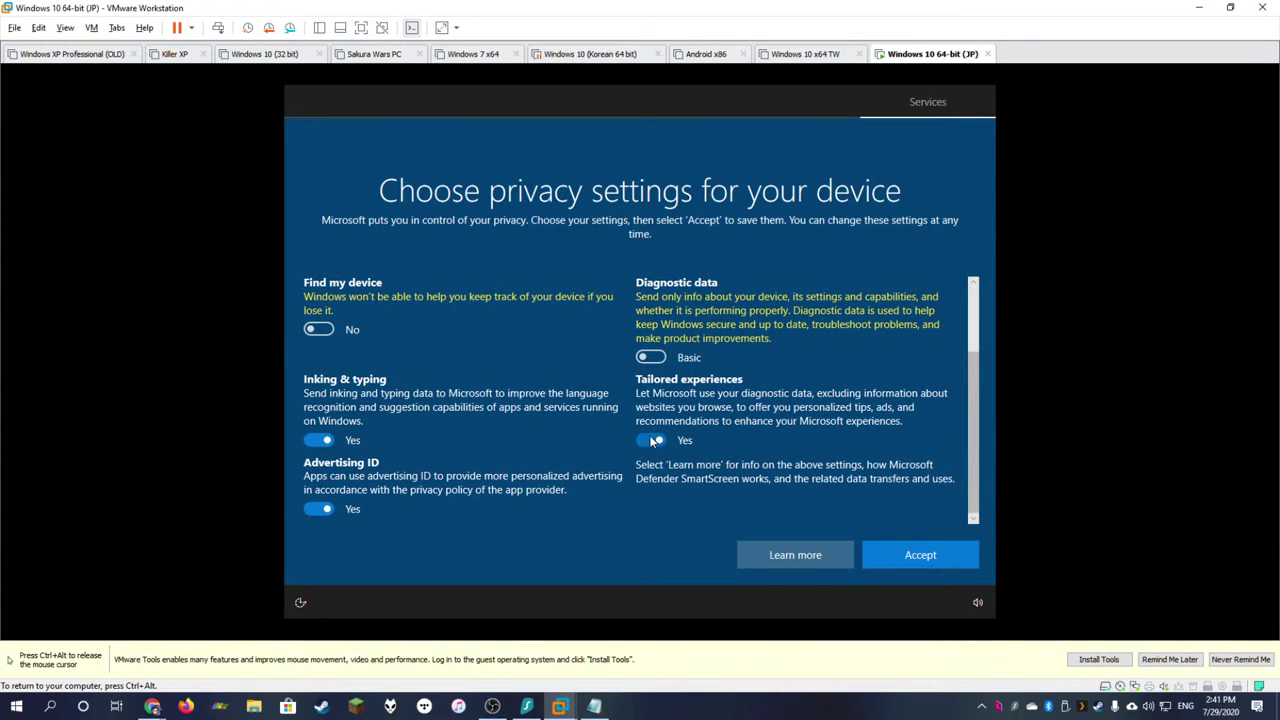
{"action": "left_click", "coordinate": [651, 440]}
{"action": "left_click", "coordinate": [318, 440]}
{"action": "left_click", "coordinate": [318, 509]}
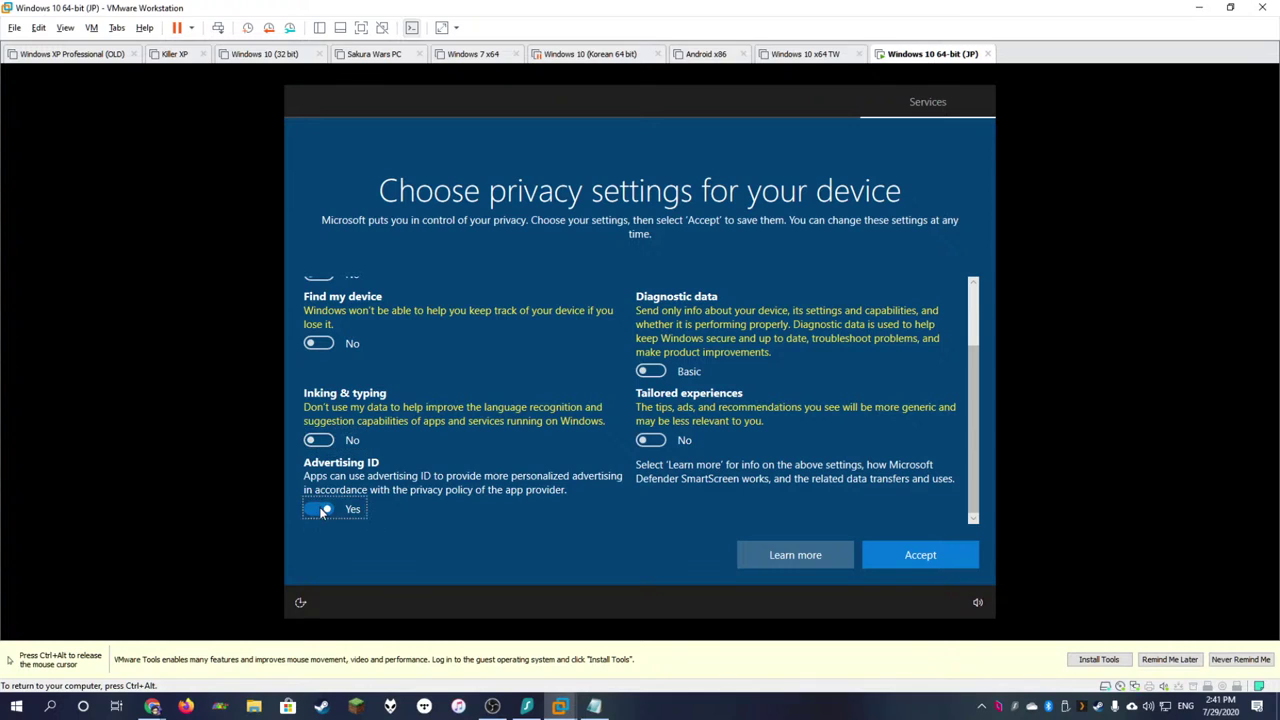
{"action": "left_click", "coordinate": [920, 557]}
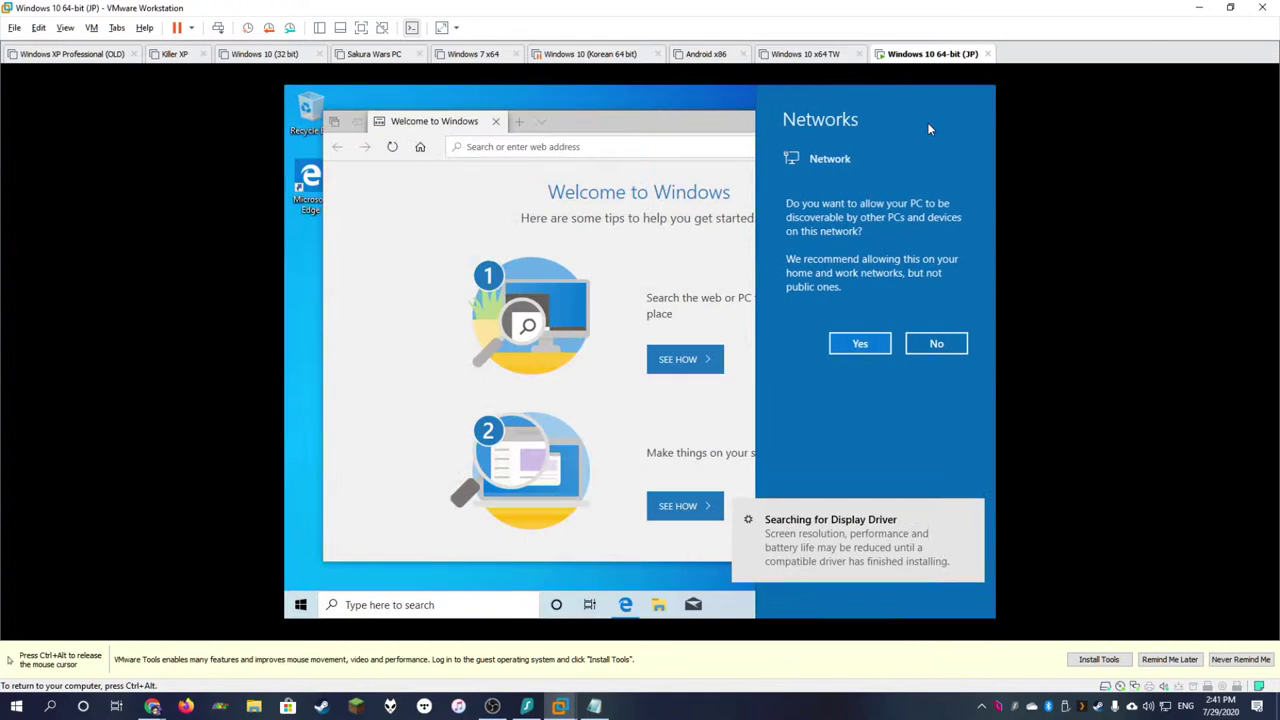
- Allow the PC to be discoverable on the network and close the Welcome to Windows page
{"action": "left_click", "coordinate": [860, 345]}
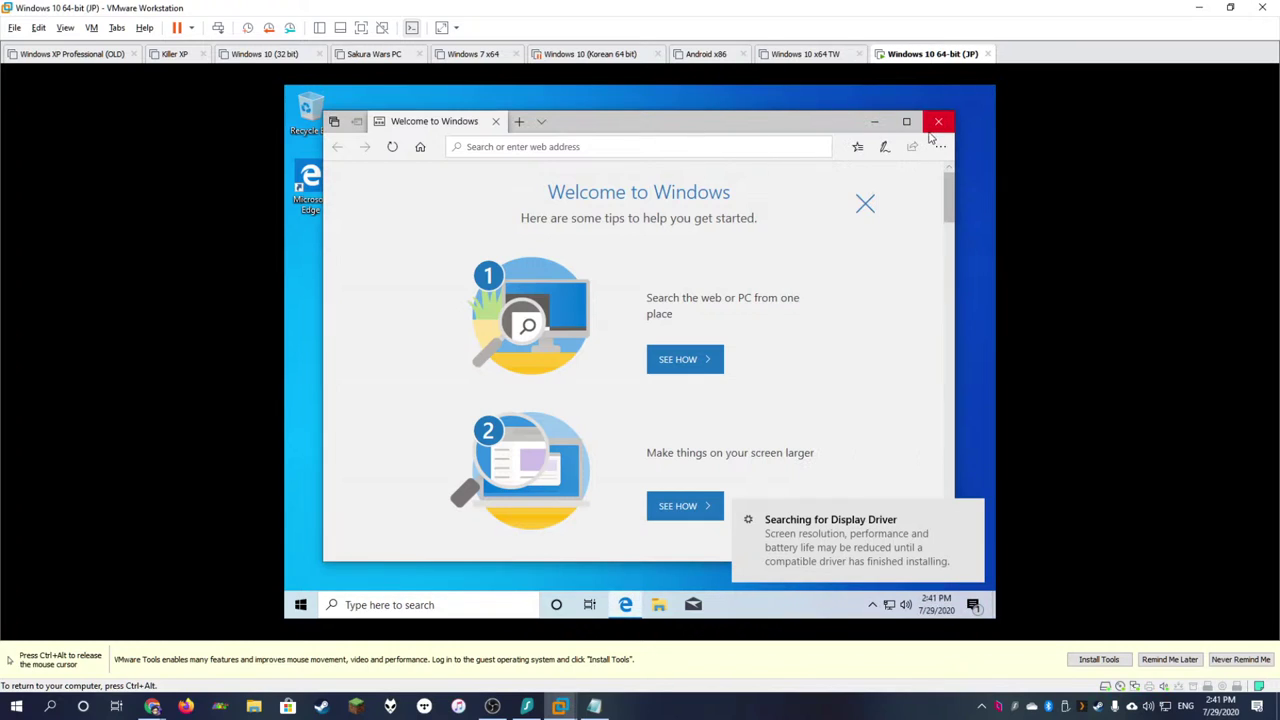
{"action": "left_click", "coordinate": [938, 121]}
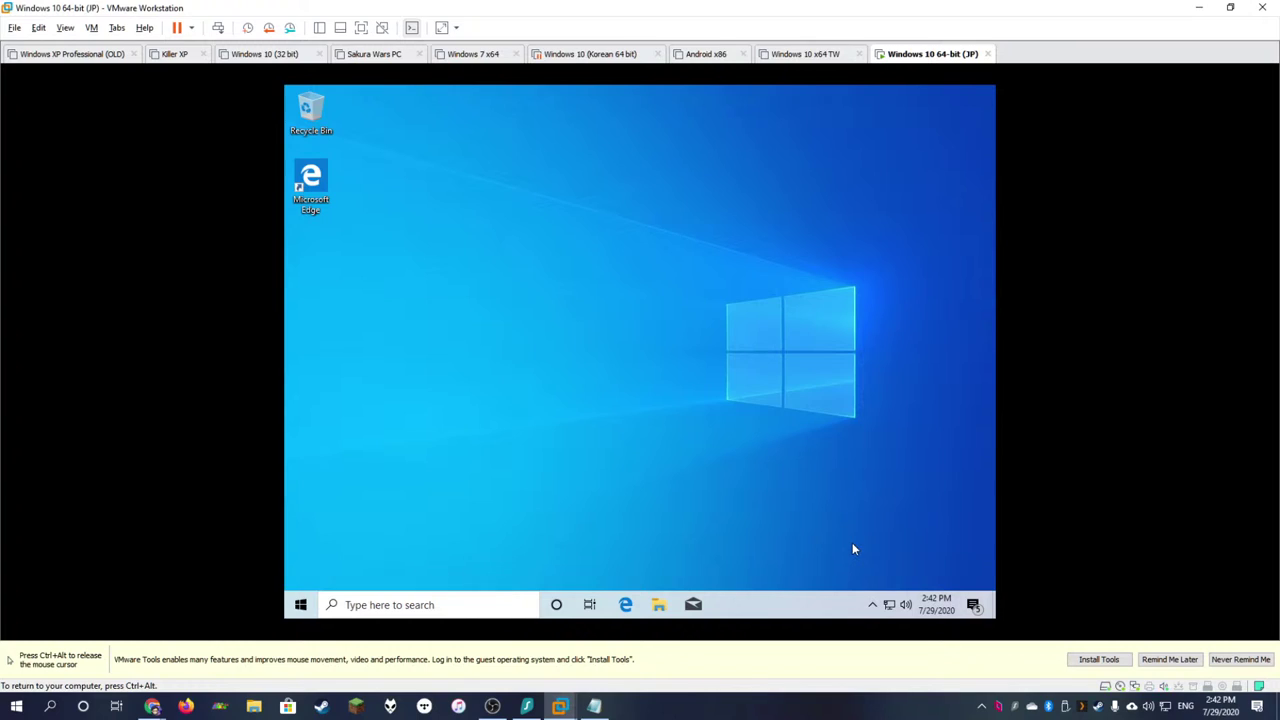
- Start the VMware Tools installation for the virtual machine and open This PC in the guest's File Explorer
{"action": "key", "text": "ctrl+alt"}
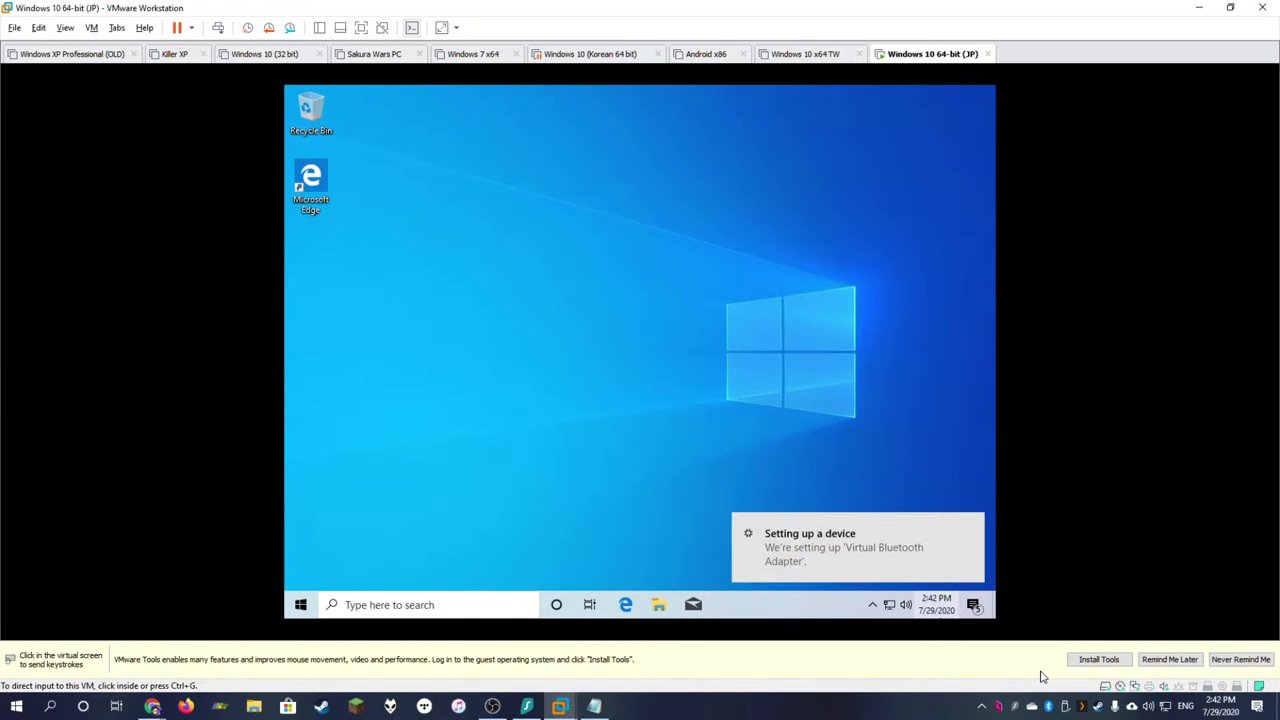
{"action": "left_click", "coordinate": [1097, 660]}
{"action": "key", "text": "ctrl+g"}
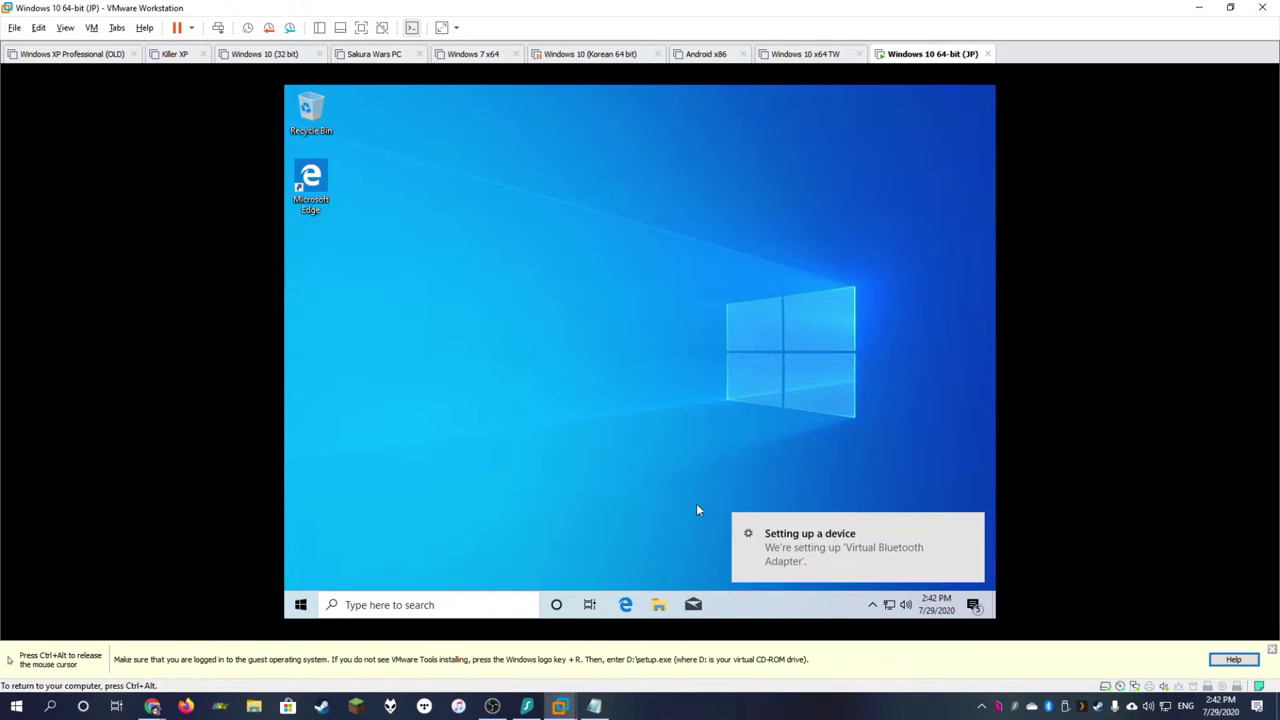
{"action": "left_click", "coordinate": [662, 604]}
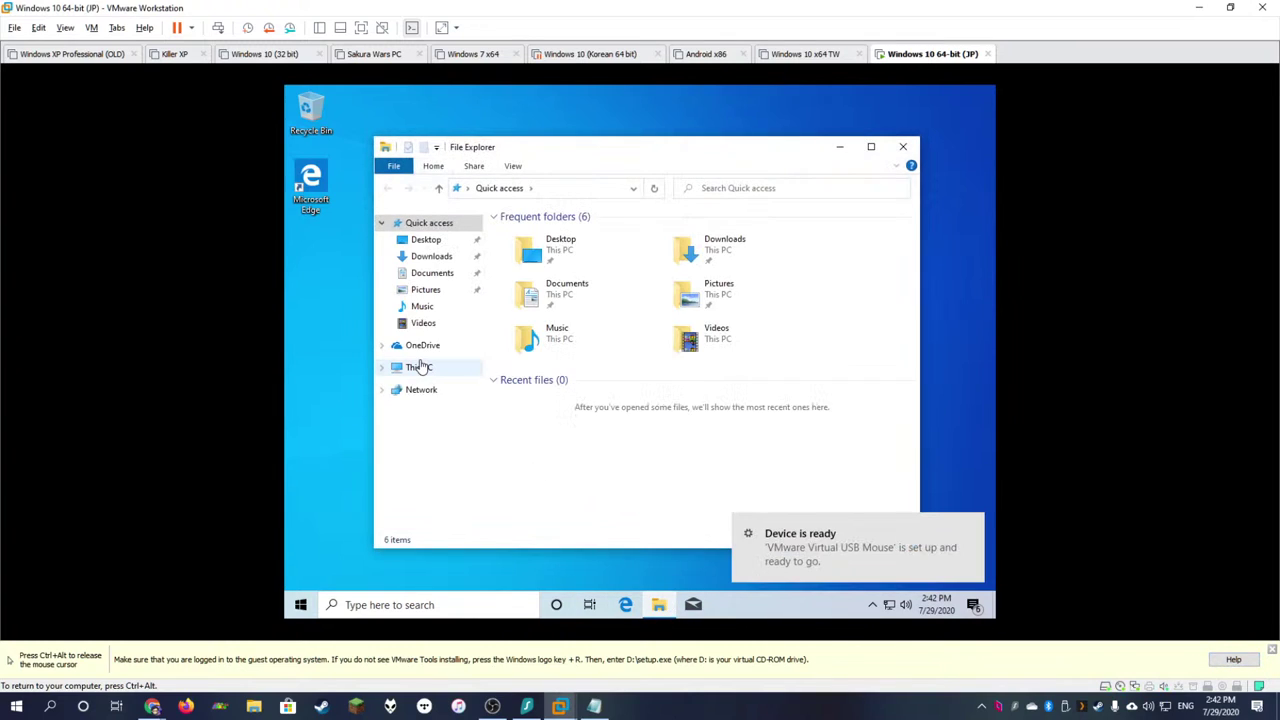
{"action": "left_click", "coordinate": [420, 372]}
{"action": "left_click", "coordinate": [690, 428]}
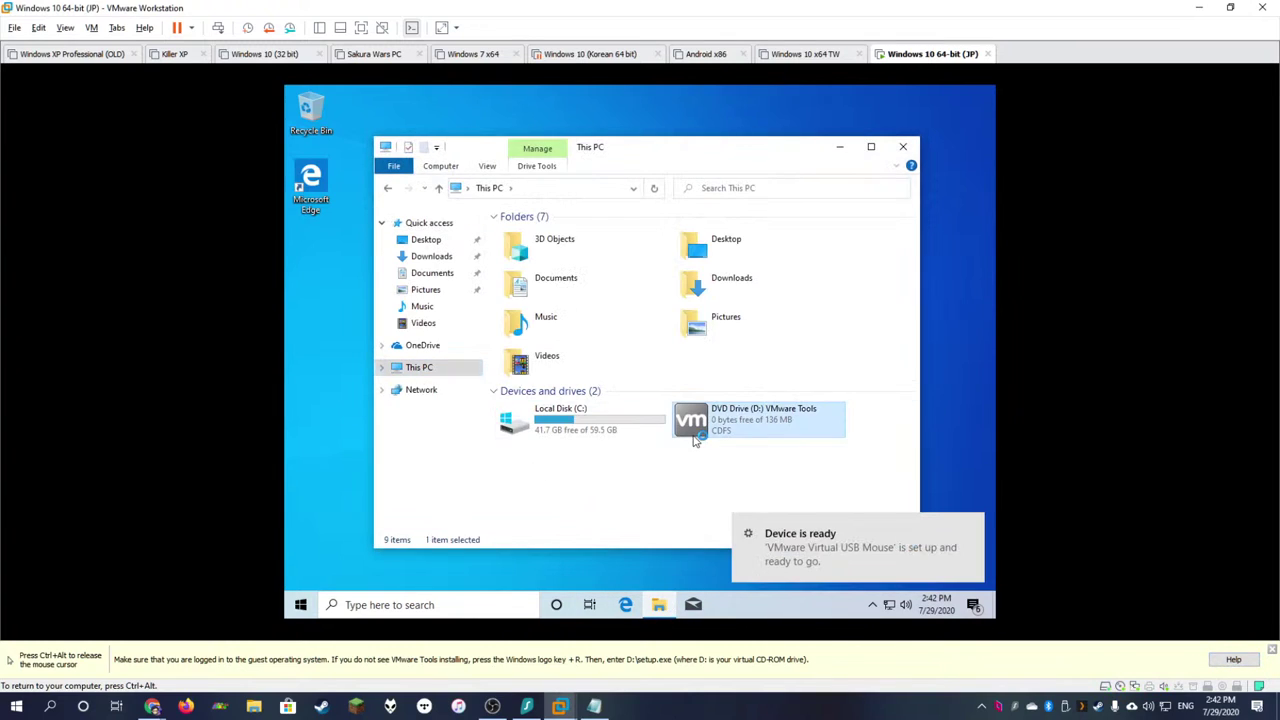
{"action": "left_click", "coordinate": [963, 483]}
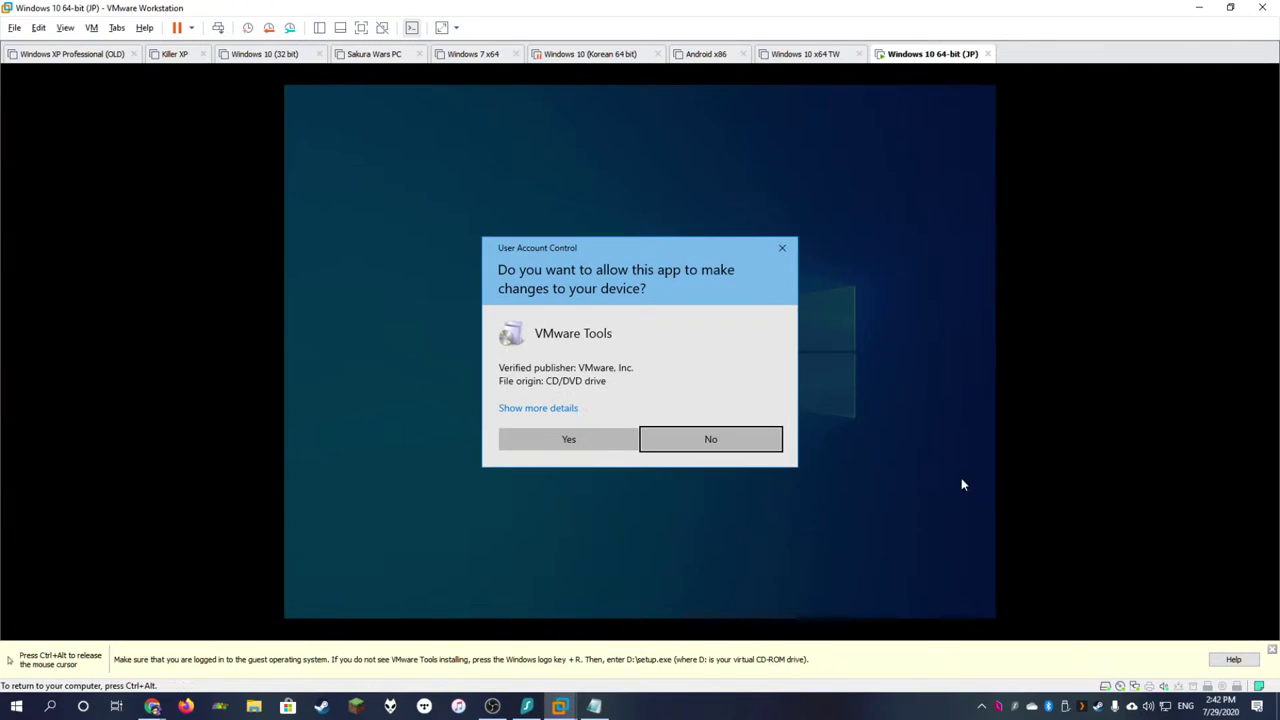
{"action": "left_click", "coordinate": [783, 246]}
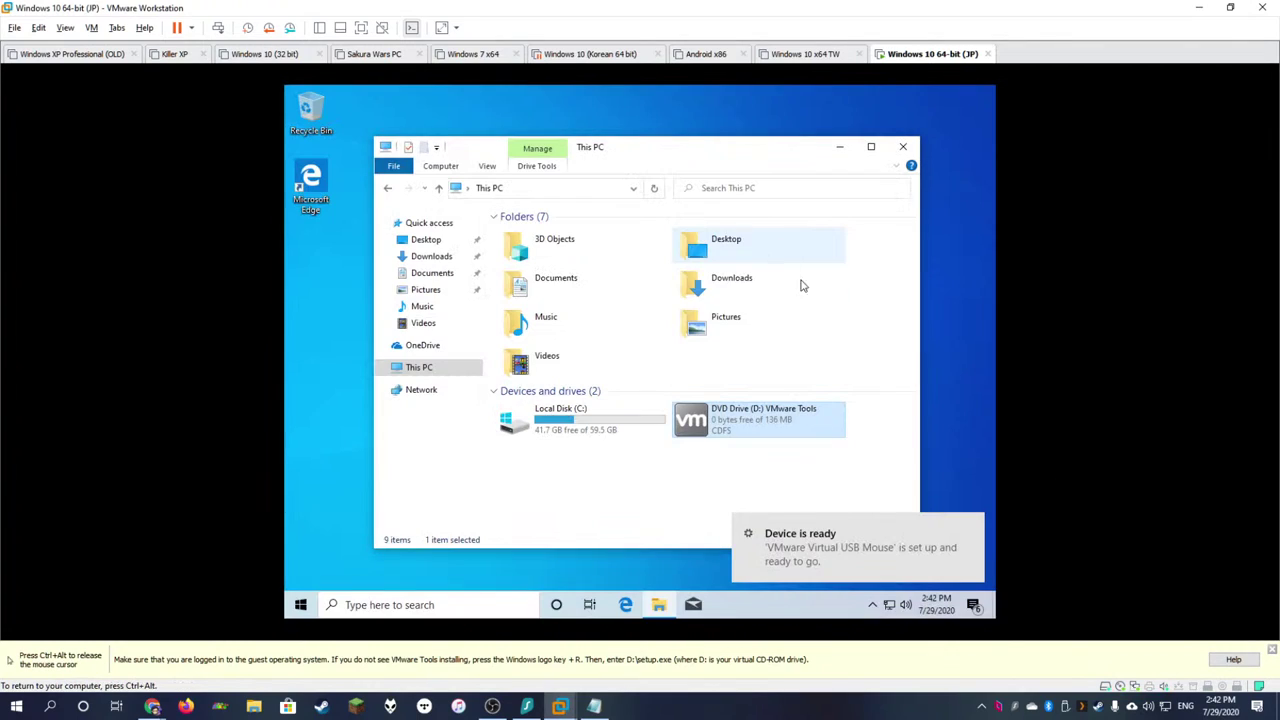
{"action": "left_click", "coordinate": [941, 472]}
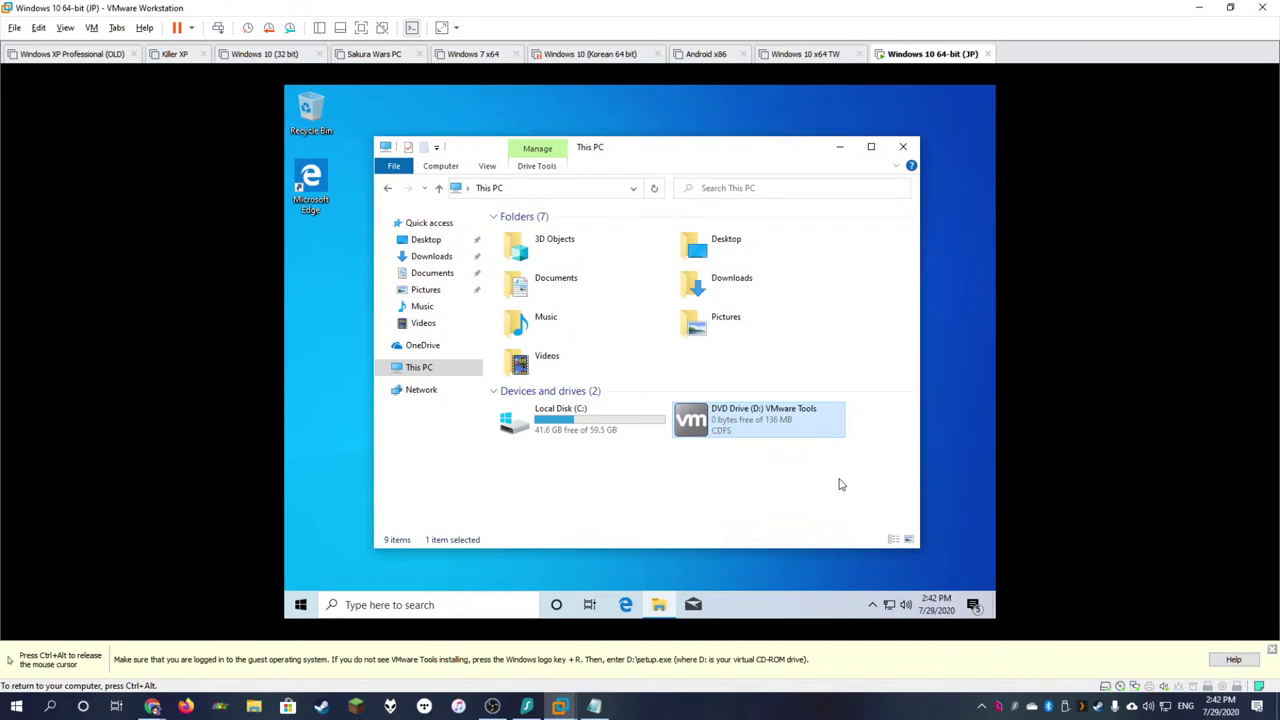
- Run the VMware Tools installer from DVD drive D:, allow it to make changes, and install with the Typical setup type
{"action": "double_click", "coordinate": [812, 432]}
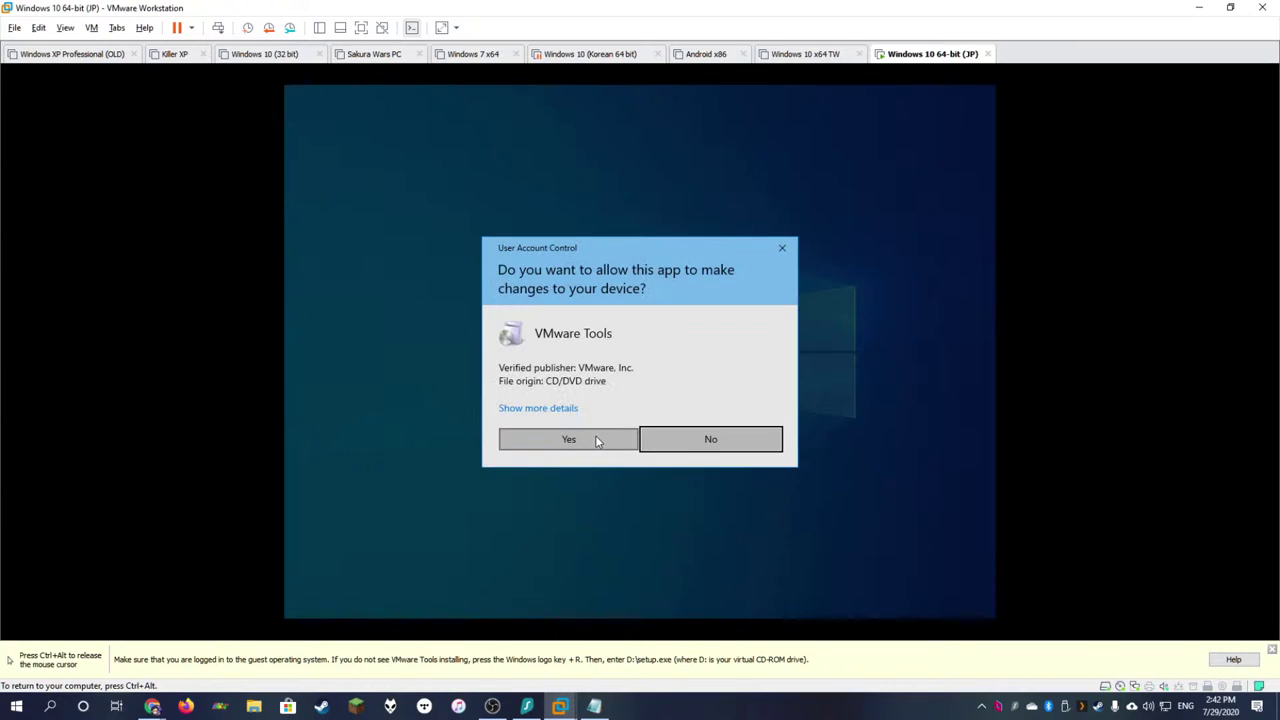
{"action": "left_click", "coordinate": [568, 440]}
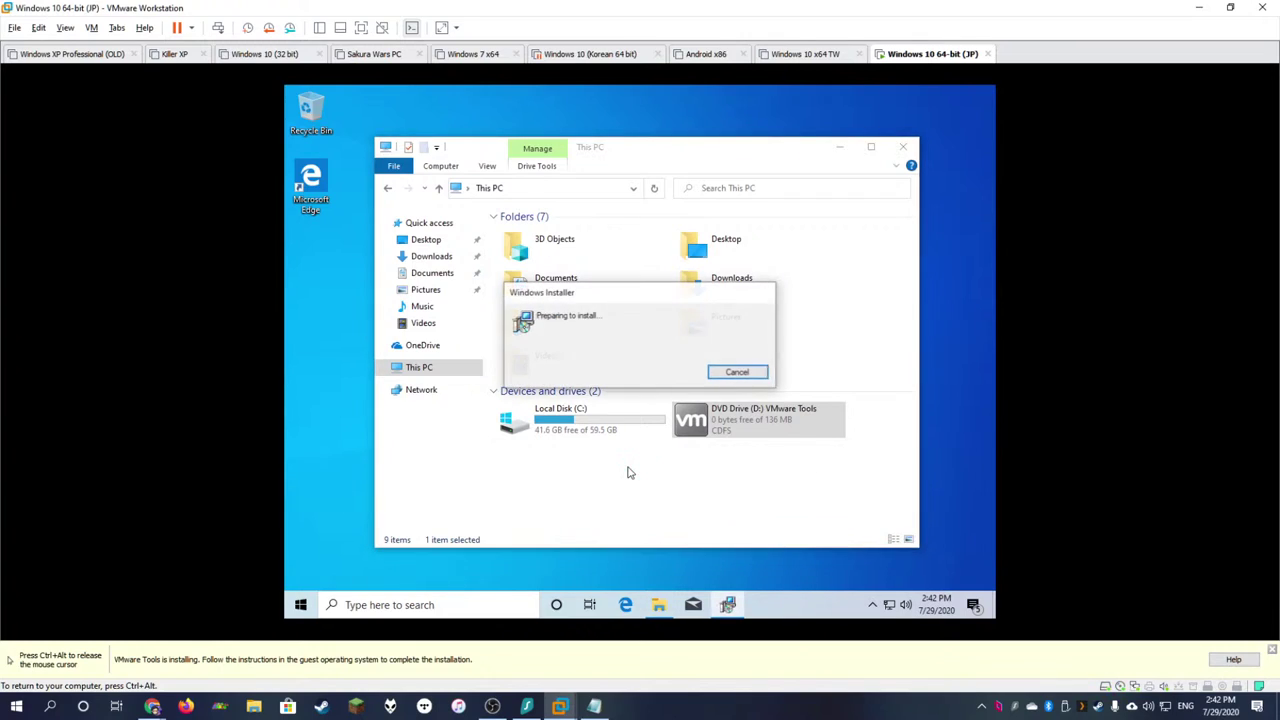
{"action": "left_click", "coordinate": [719, 456]}
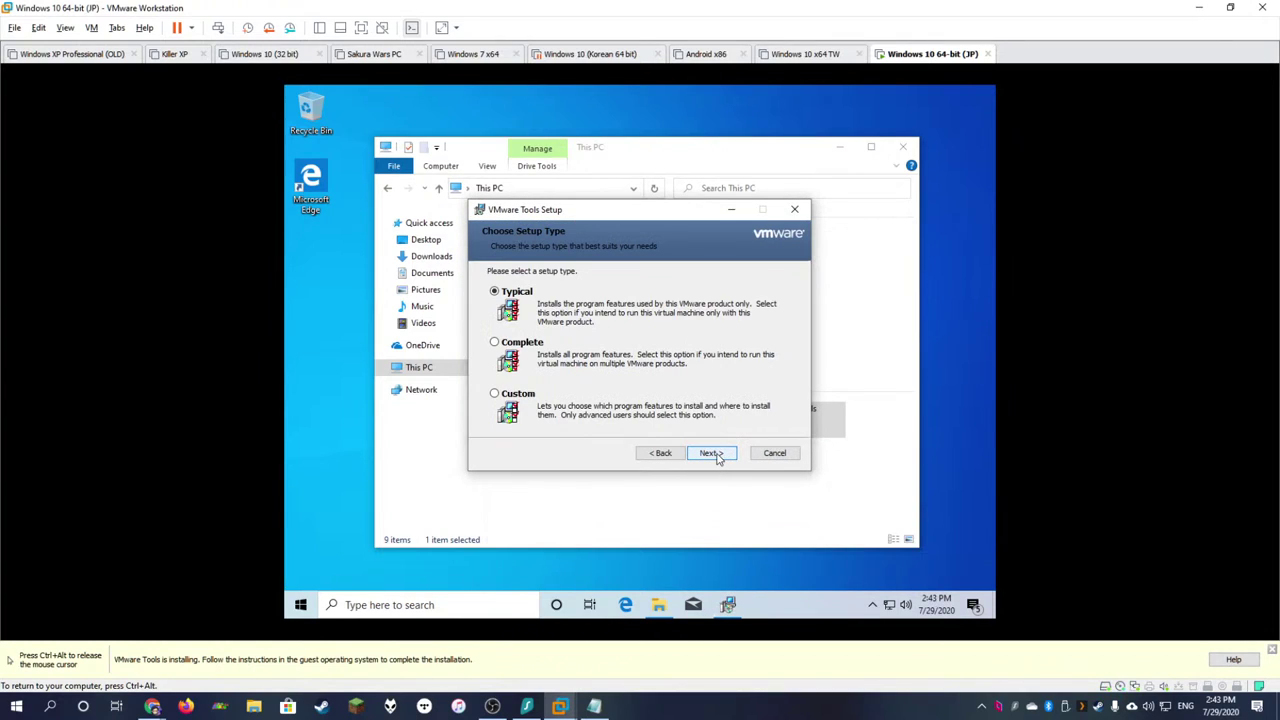
{"action": "left_click", "coordinate": [716, 456]}
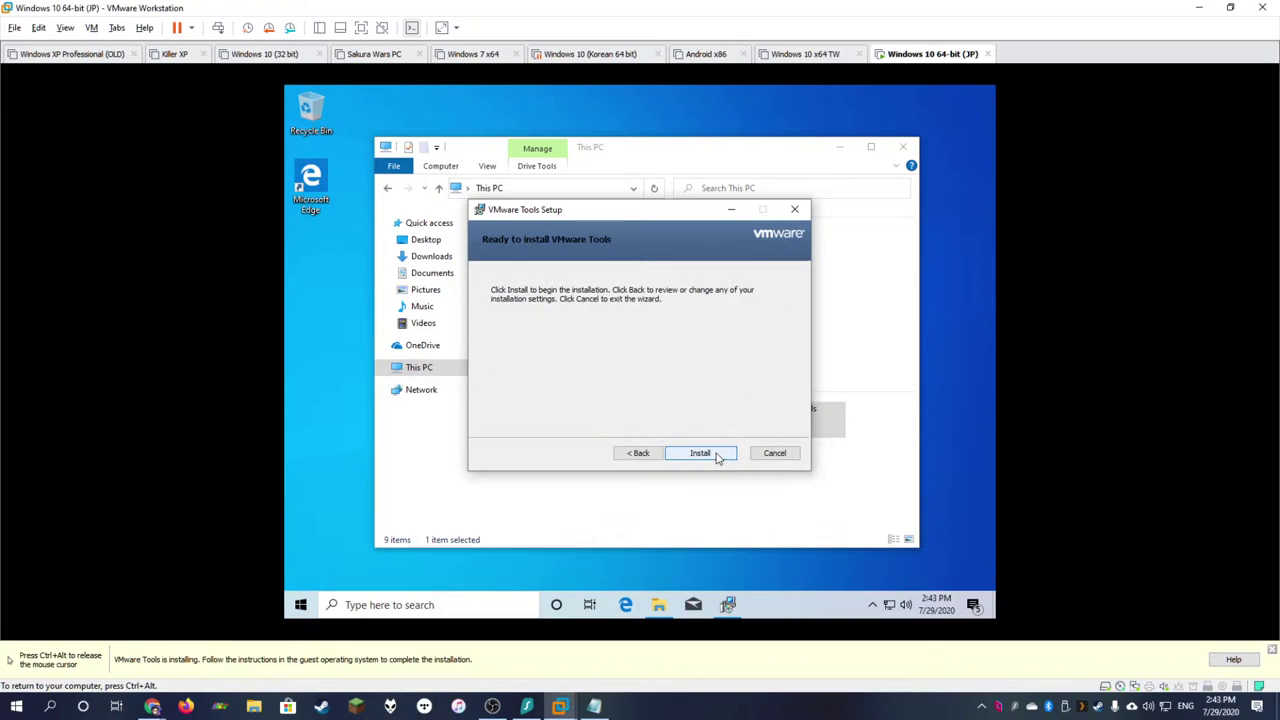
{"action": "left_click", "coordinate": [716, 456]}
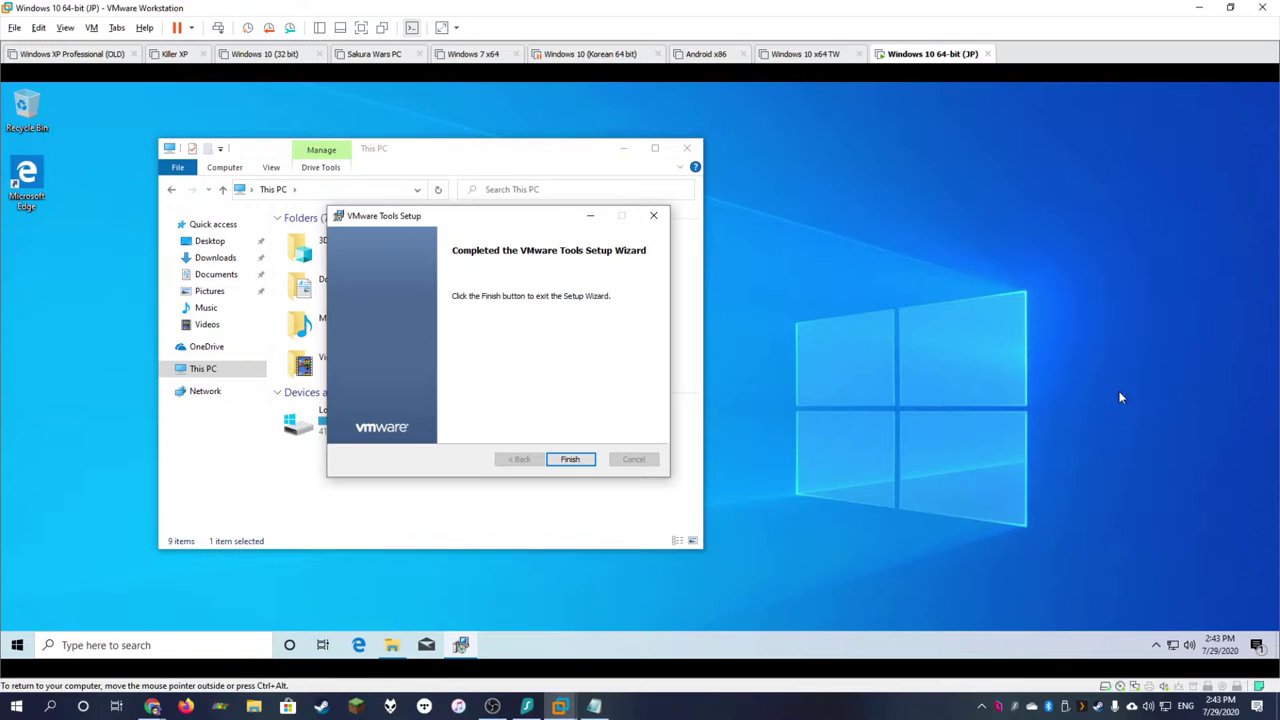
- Finish the VMware Tools setup wizard and restart the virtual machine
{"action": "left_click", "coordinate": [570, 462]}
{"action": "left_click", "coordinate": [590, 398]}
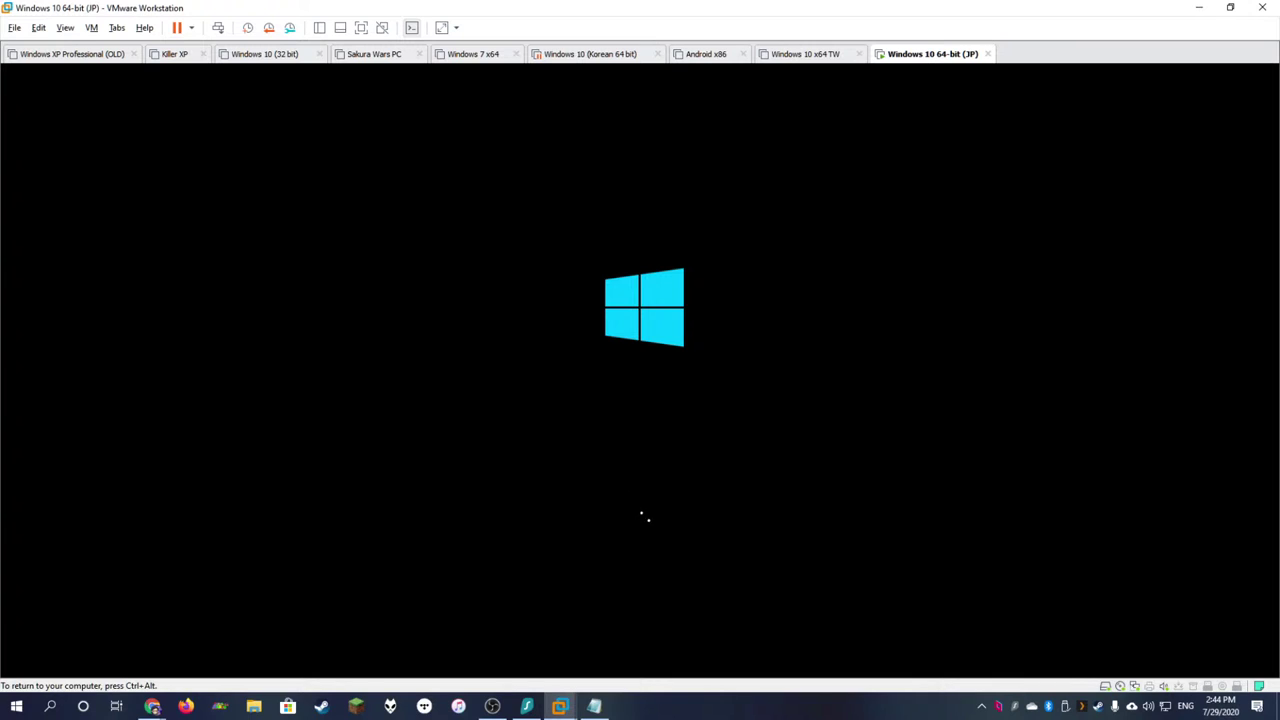
{"action": "key", "text": "ctrl+alt"}
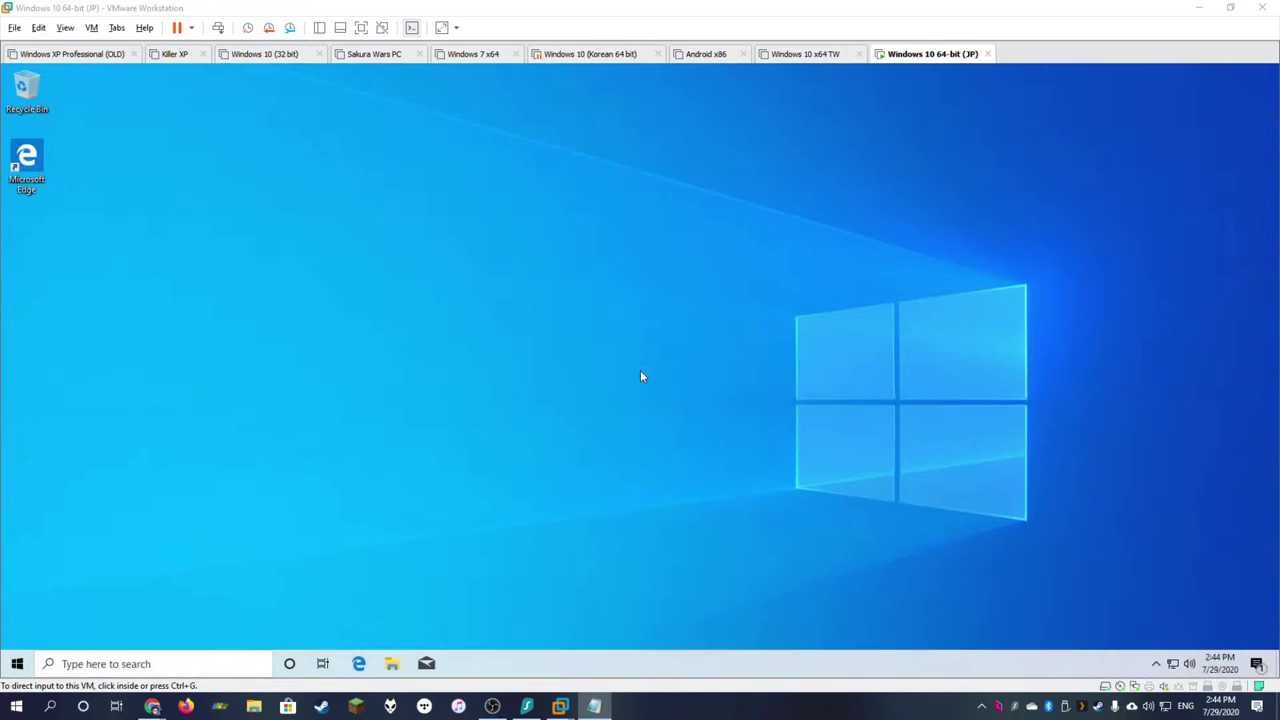
- Uninstall the Microsoft News app through its Start tile in the guest Windows
{"action": "left_click", "coordinate": [641, 376]}
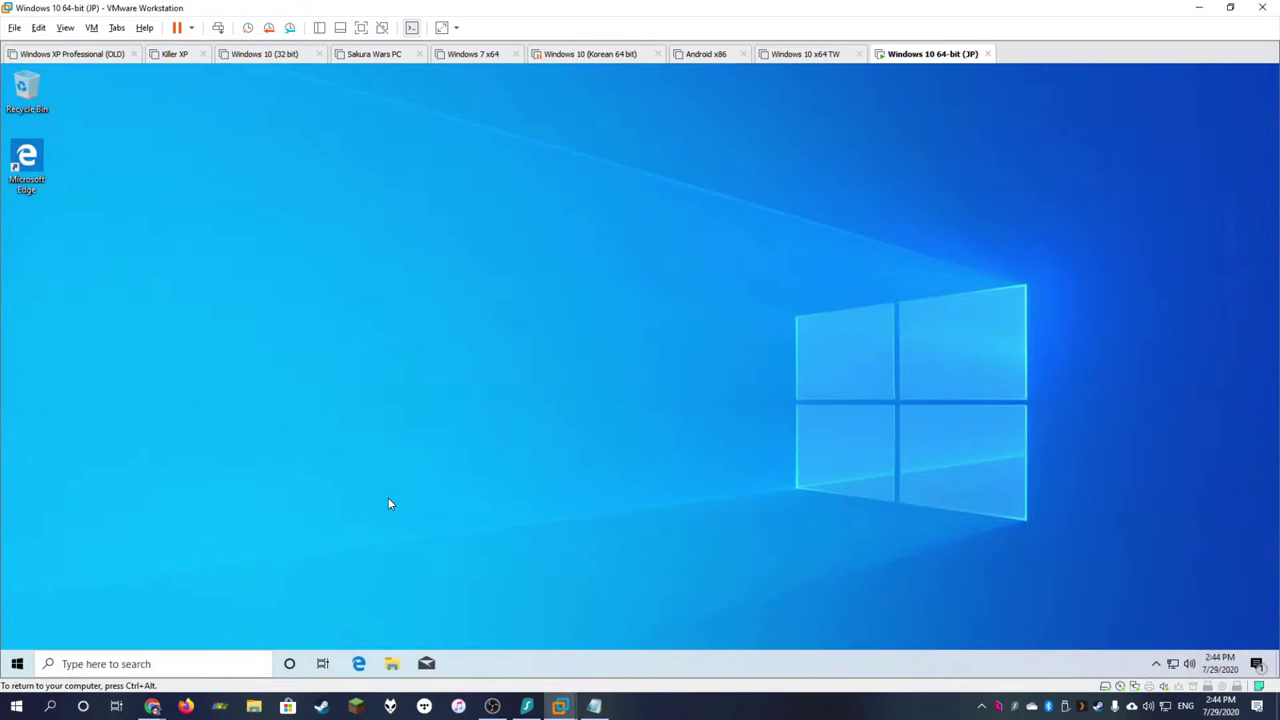
{"action": "left_click", "coordinate": [18, 664]}
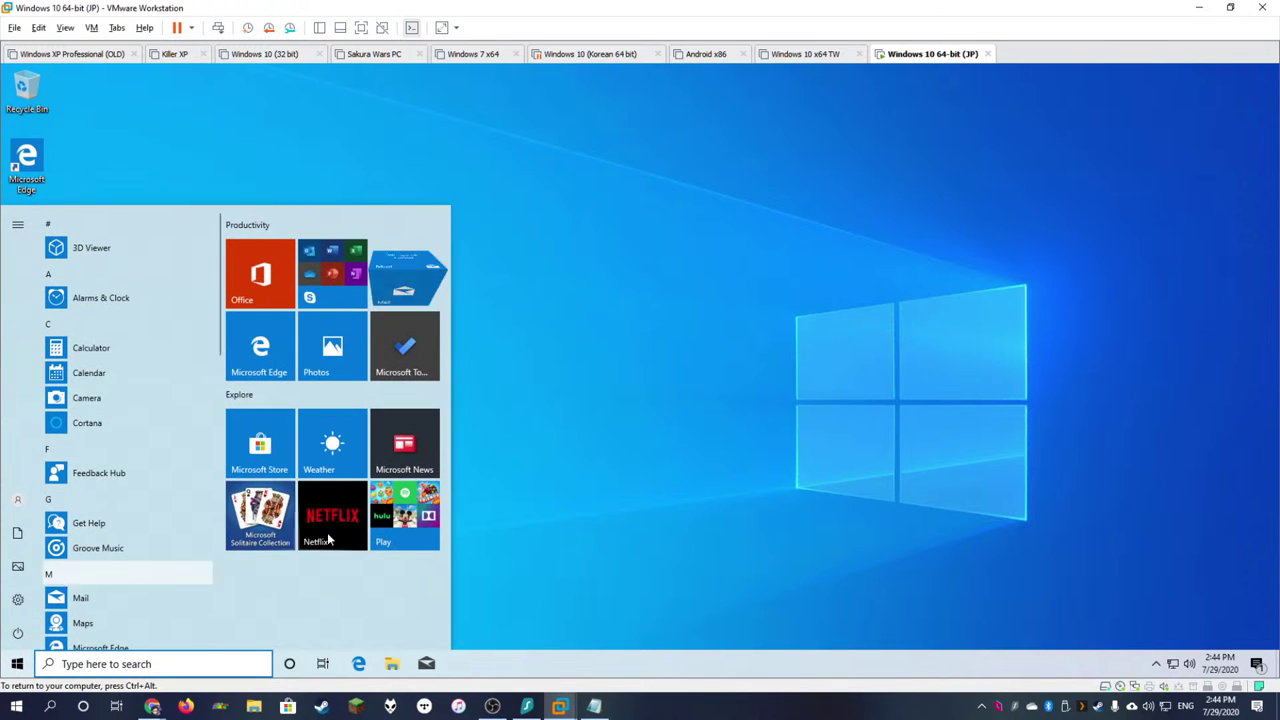
{"action": "right_click", "coordinate": [386, 457]}
{"action": "left_click", "coordinate": [426, 535]}
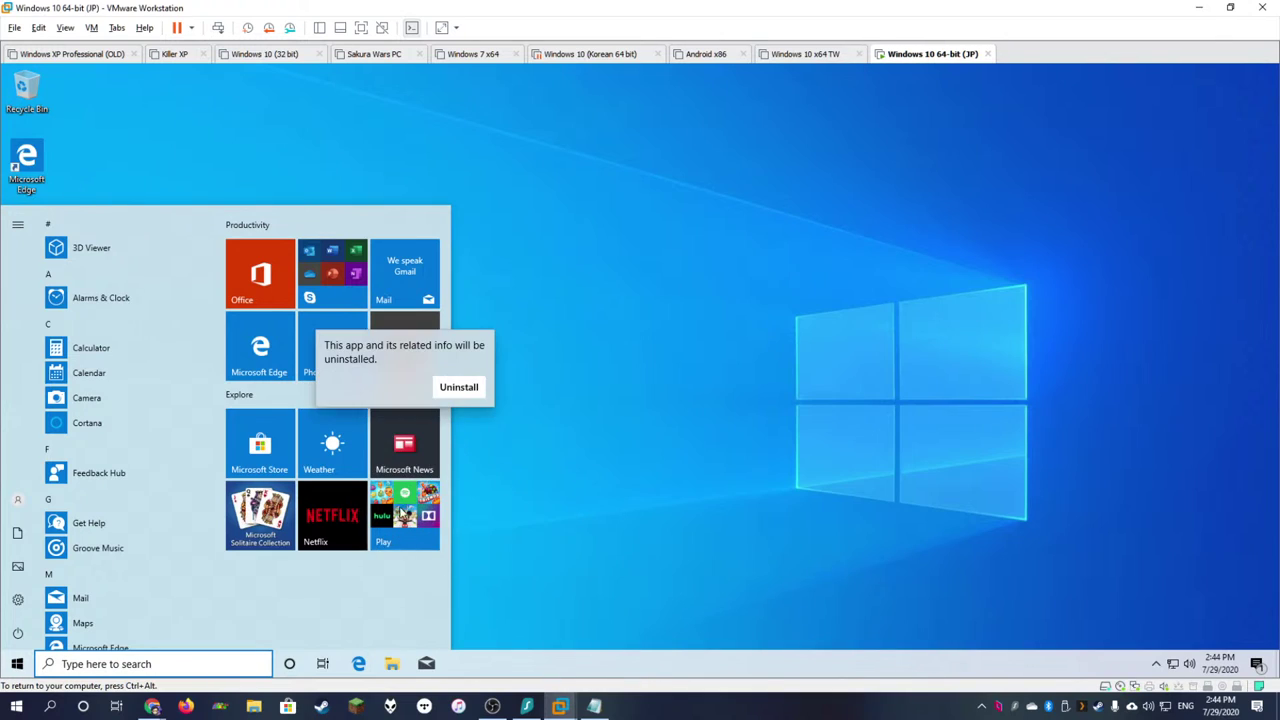
{"action": "left_click", "coordinate": [462, 385]}
- Uninstall the Weather app through its Start tile and return to the guest desktop
{"action": "right_click", "coordinate": [349, 461]}
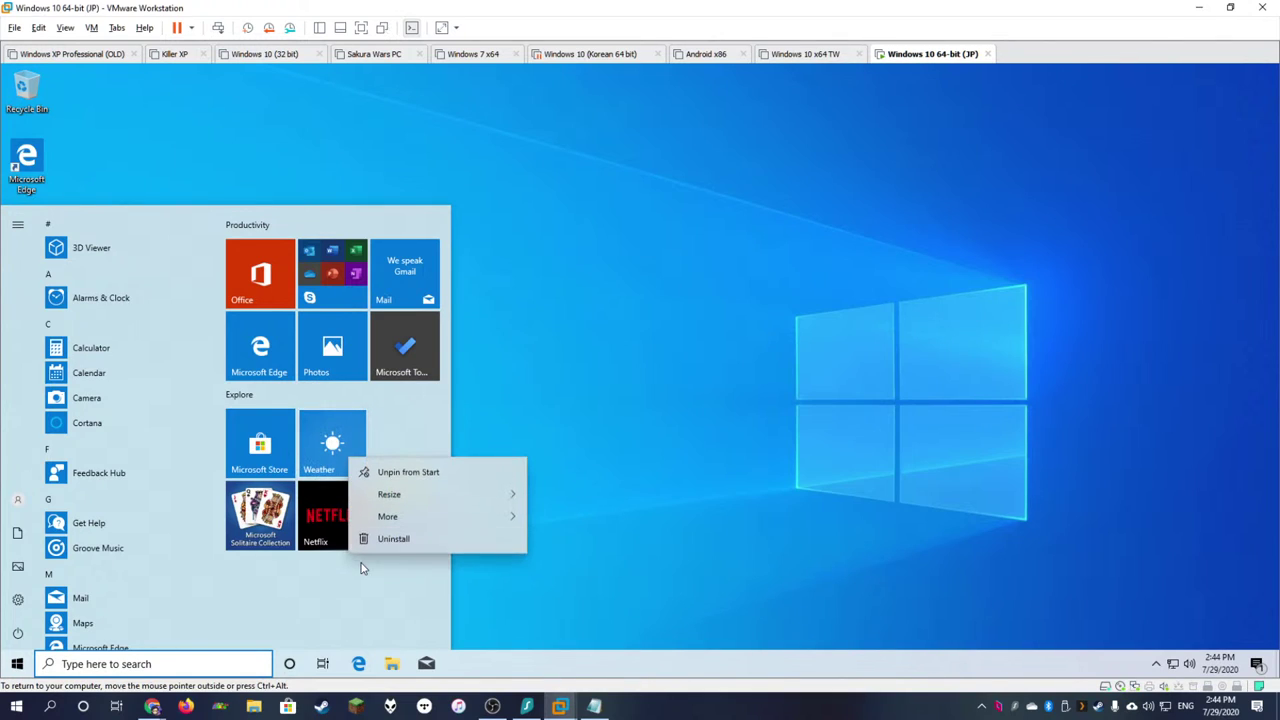
{"action": "left_click", "coordinate": [400, 537]}
{"action": "left_click", "coordinate": [387, 386]}
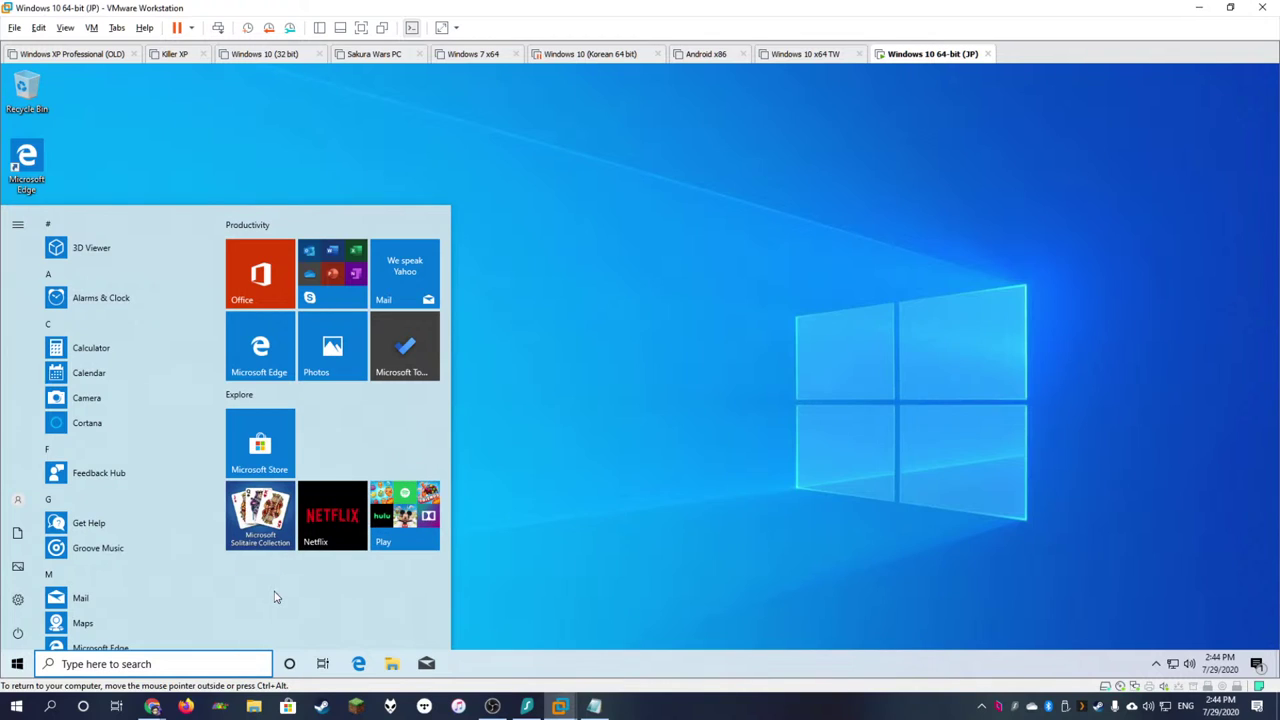
{"action": "left_click", "coordinate": [557, 600]}
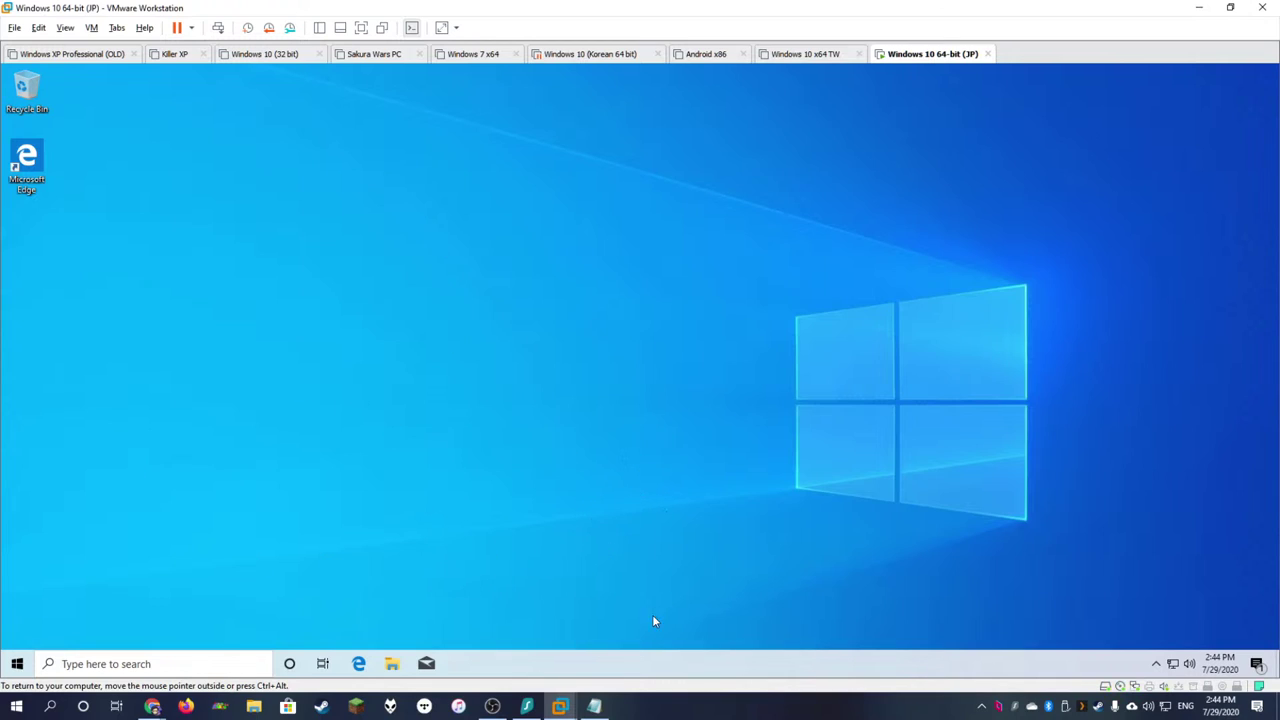
{"action": "left_click", "coordinate": [503, 710]}
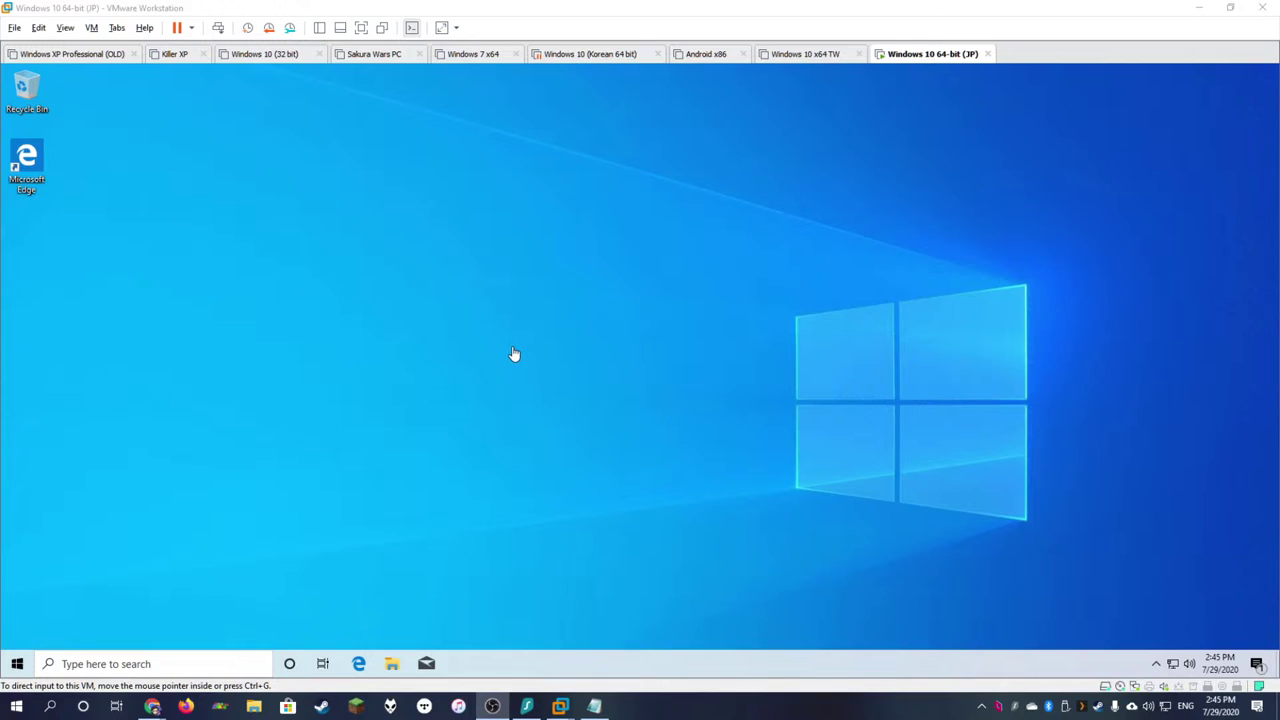
{"action": "left_click", "coordinate": [431, 351]}
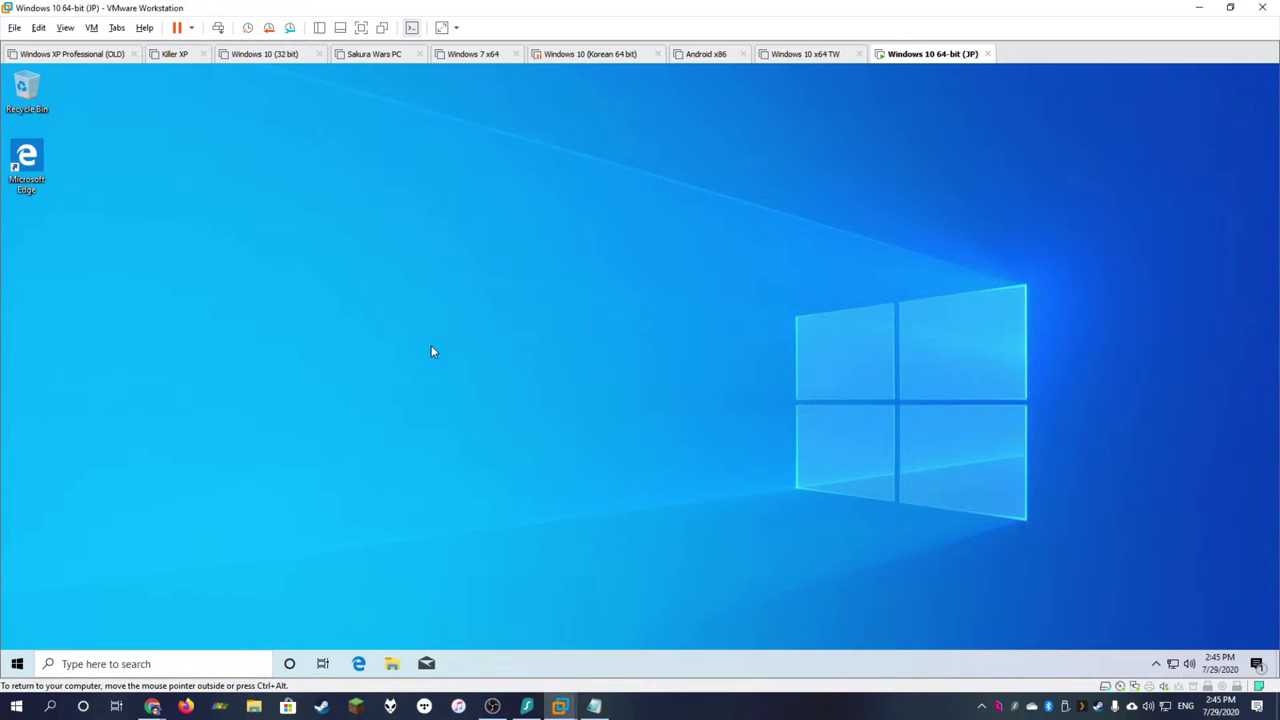